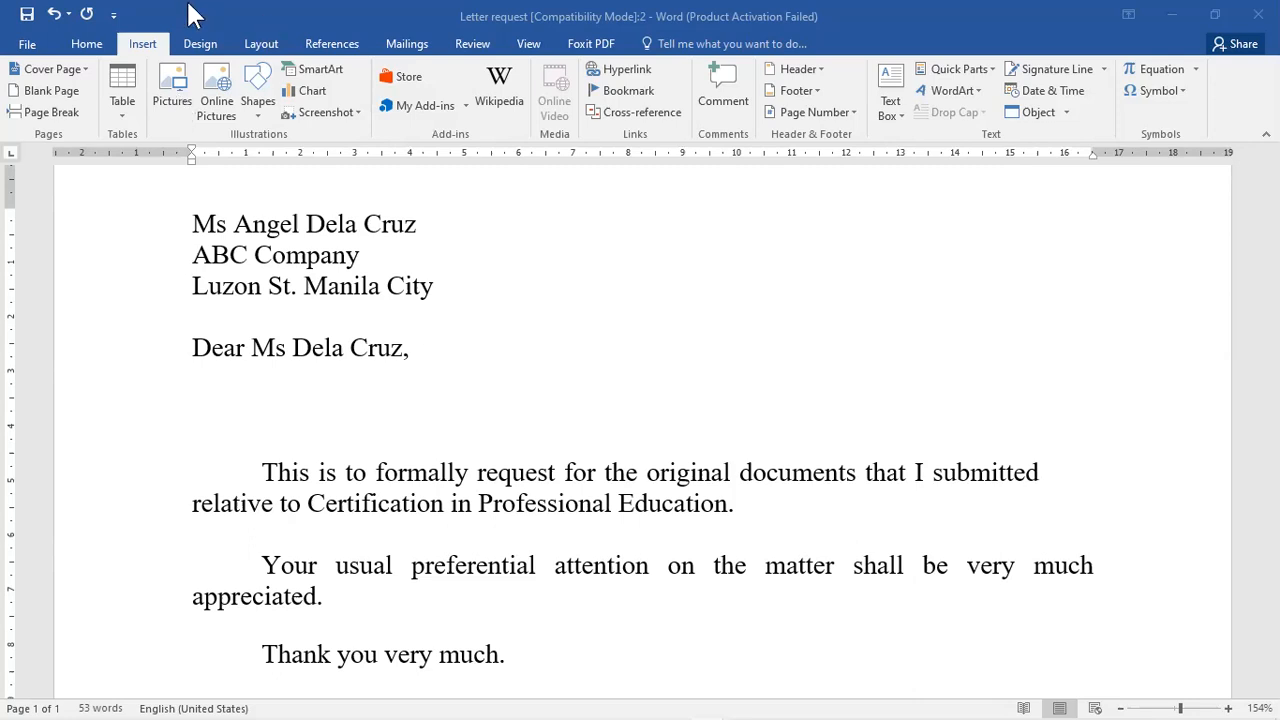
- Insert the blue-sky windmill picture from the Downloads folder below the letter's salutation
left_click(176, 103)
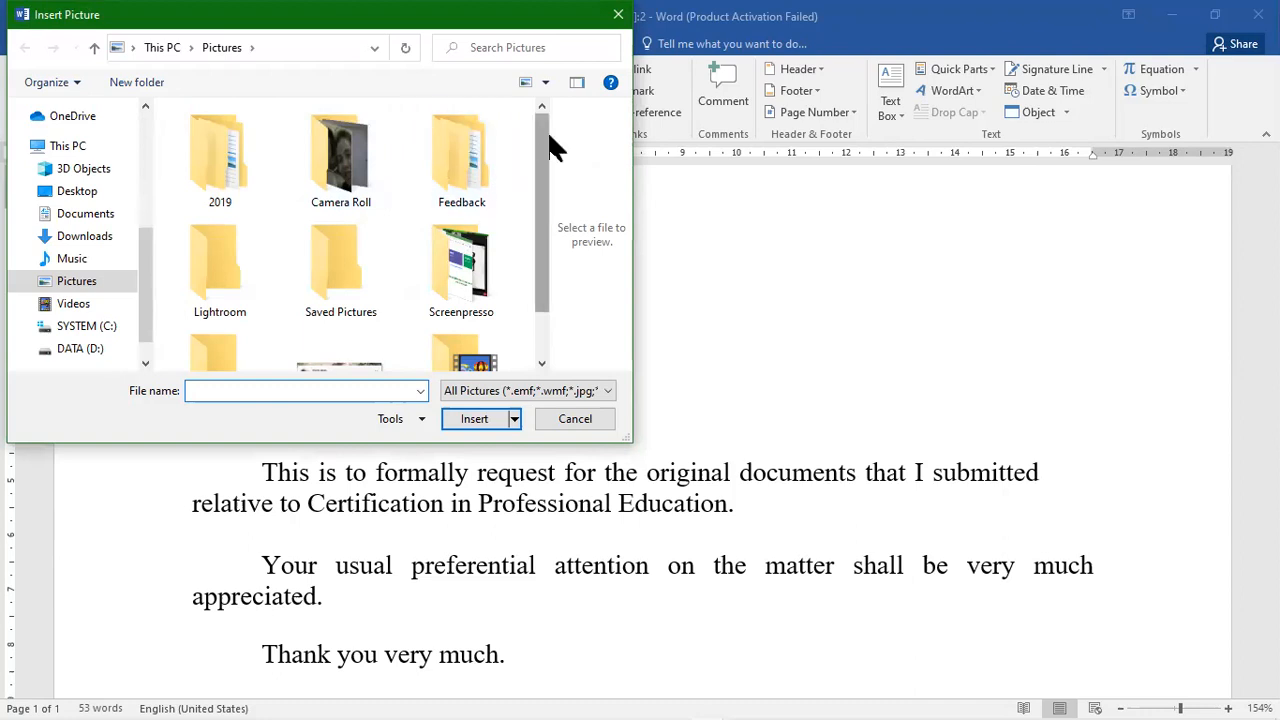
left_click(90, 238)
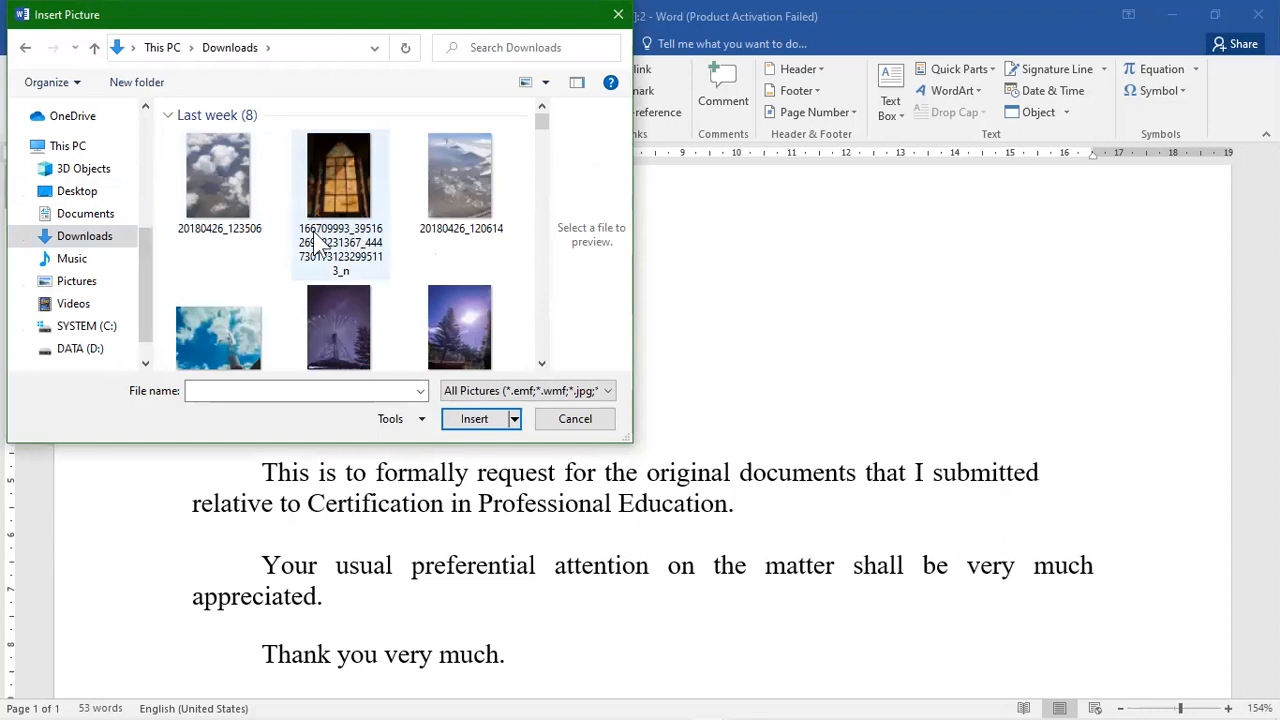
left_click(249, 345)
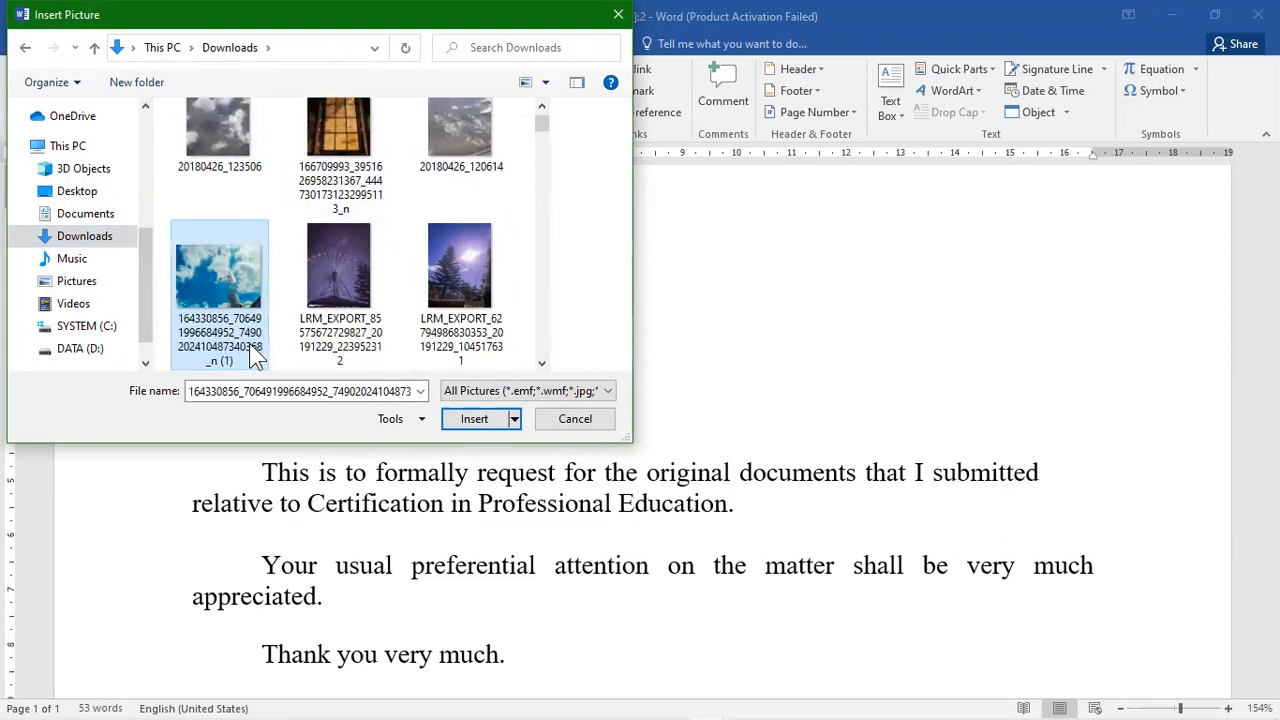
left_click(474, 420)
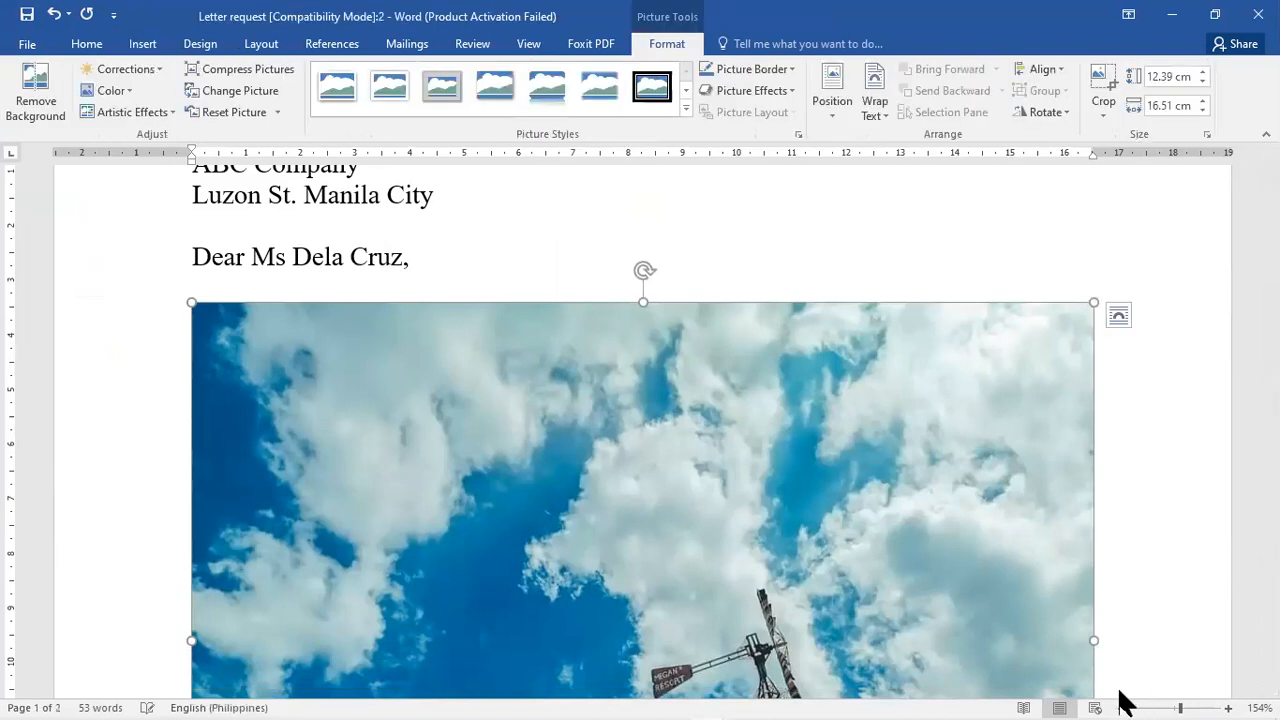
- Examine the text wrapping options available for the inserted picture
left_click(1121, 707)
left_click(1121, 707)
left_click(1121, 707)
left_click(1121, 707)
left_click(1121, 707)
left_click(1121, 707)
left_click(1121, 707)
left_click(1121, 707)
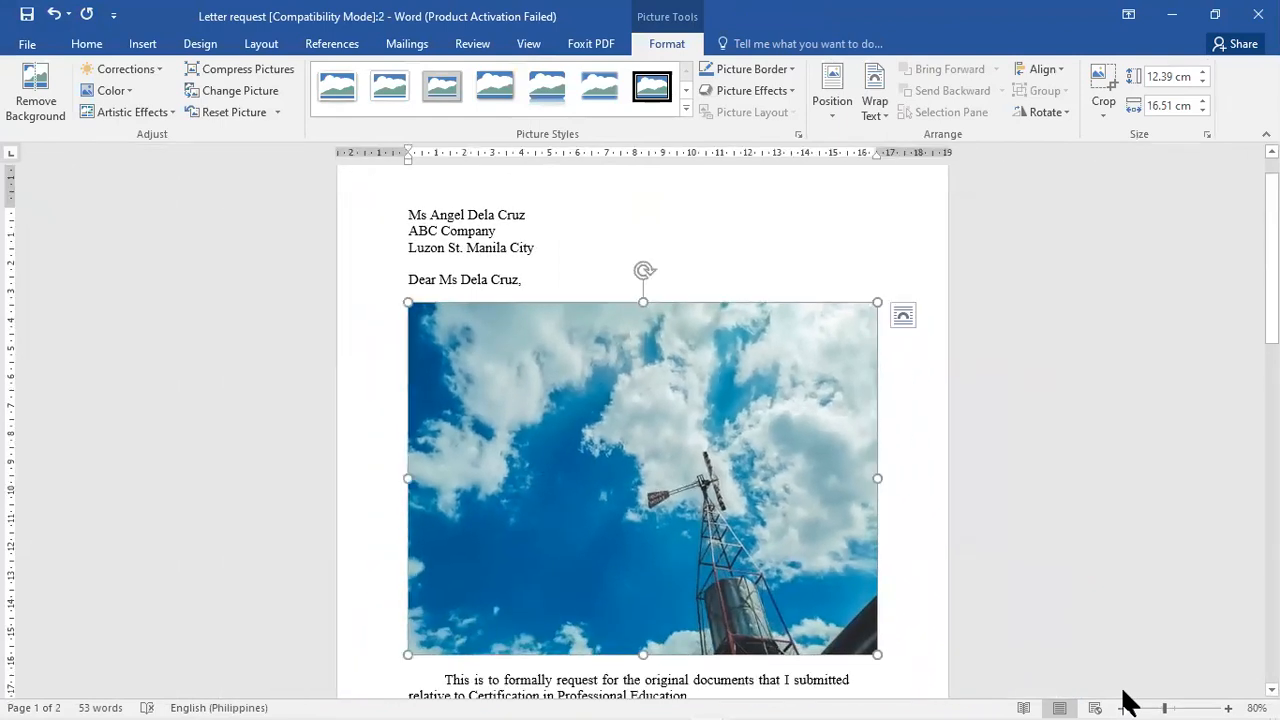
right_click(708, 436)
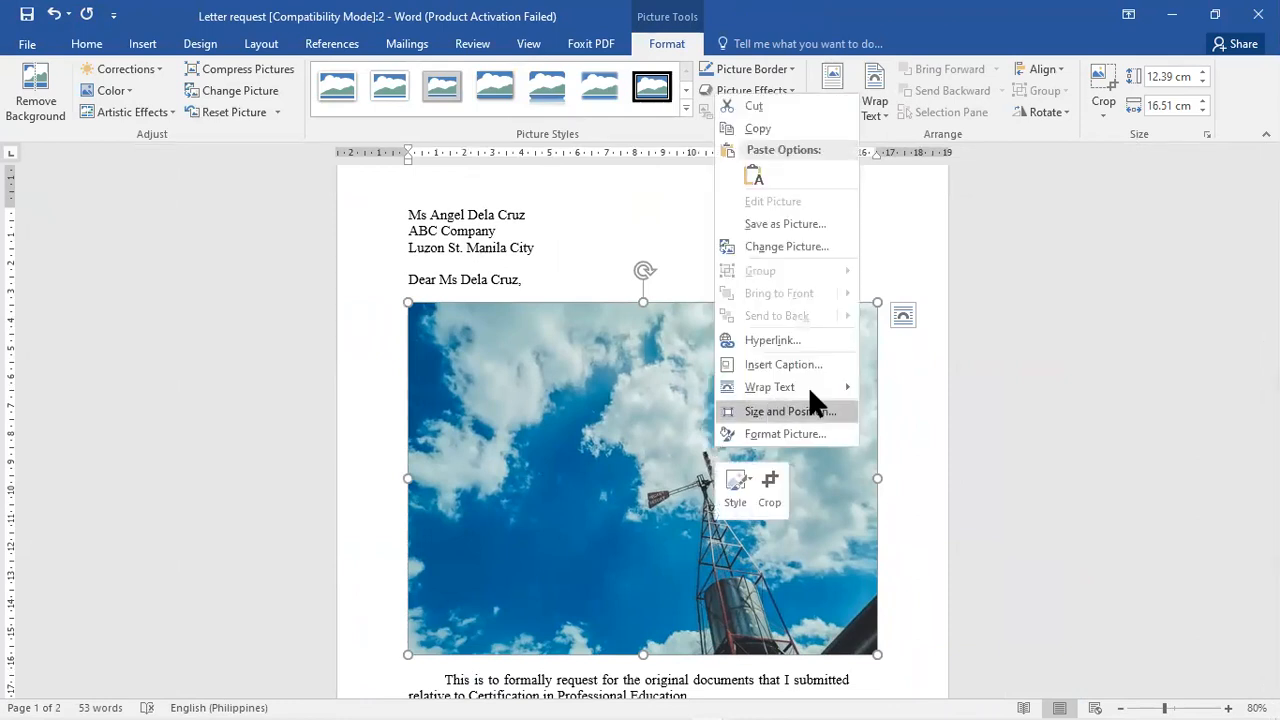
mouse_move(818, 398)
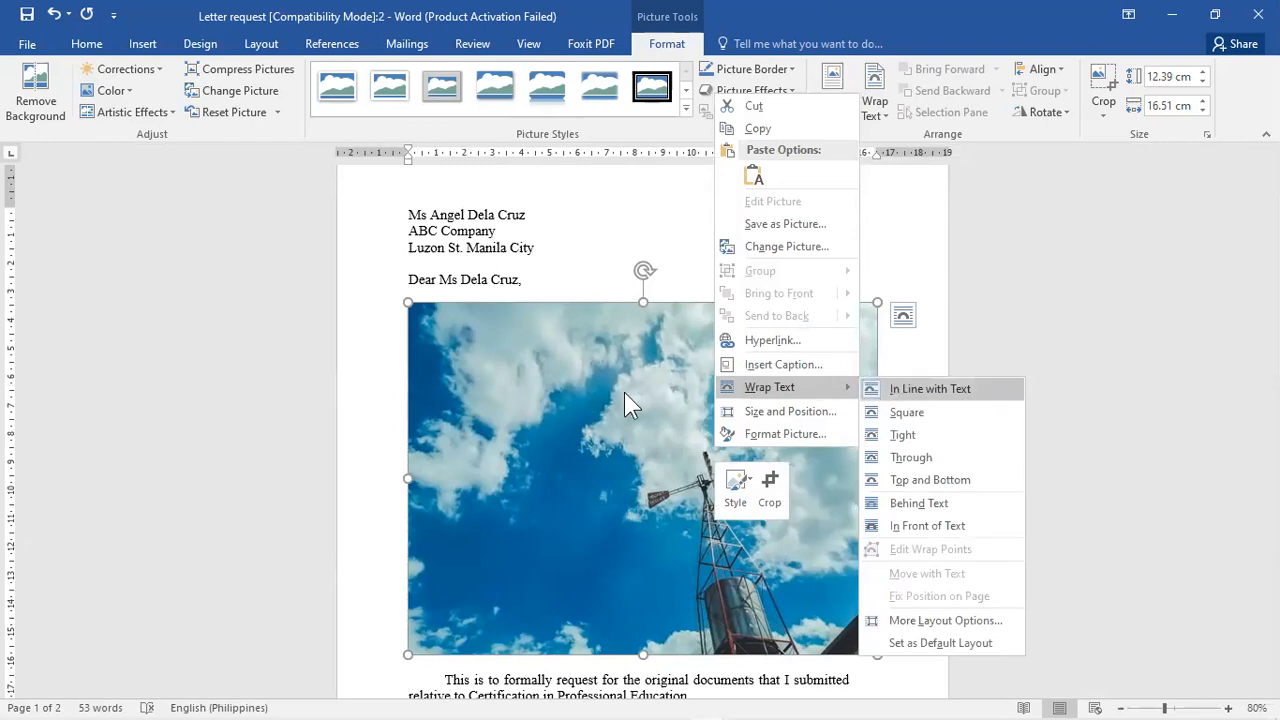
left_click(851, 132)
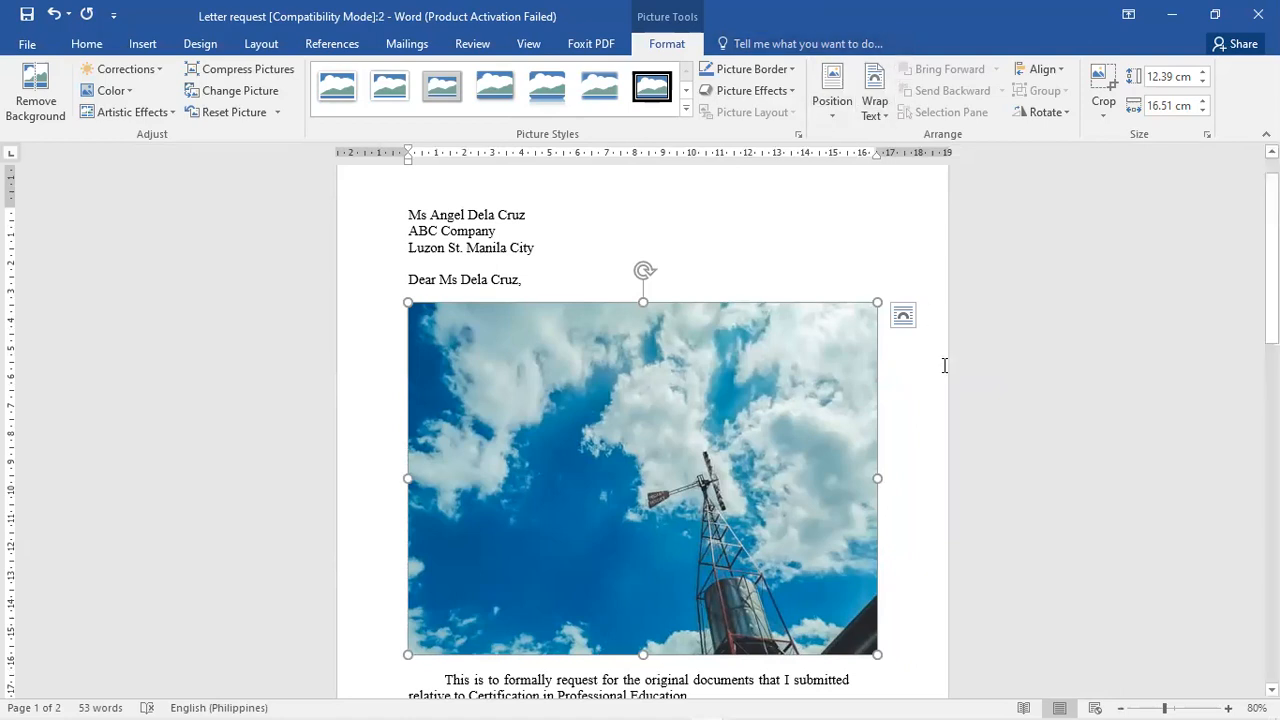
left_click(1128, 448)
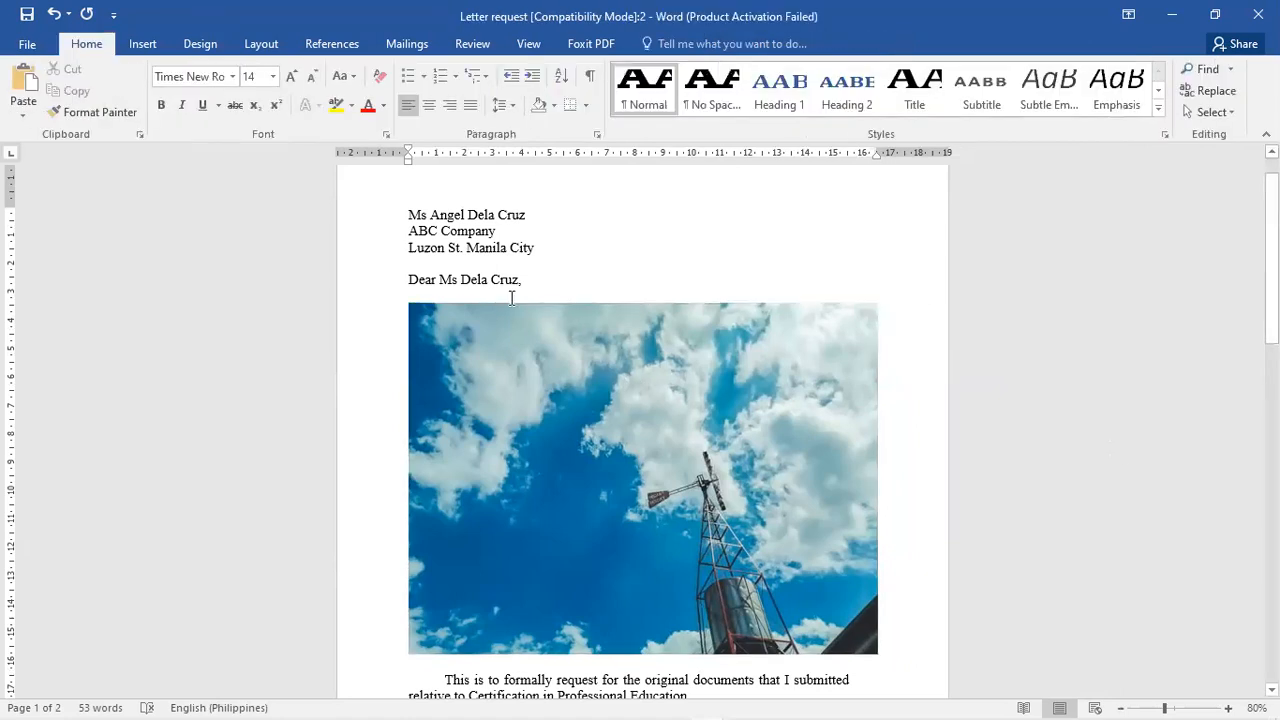
left_click(674, 434)
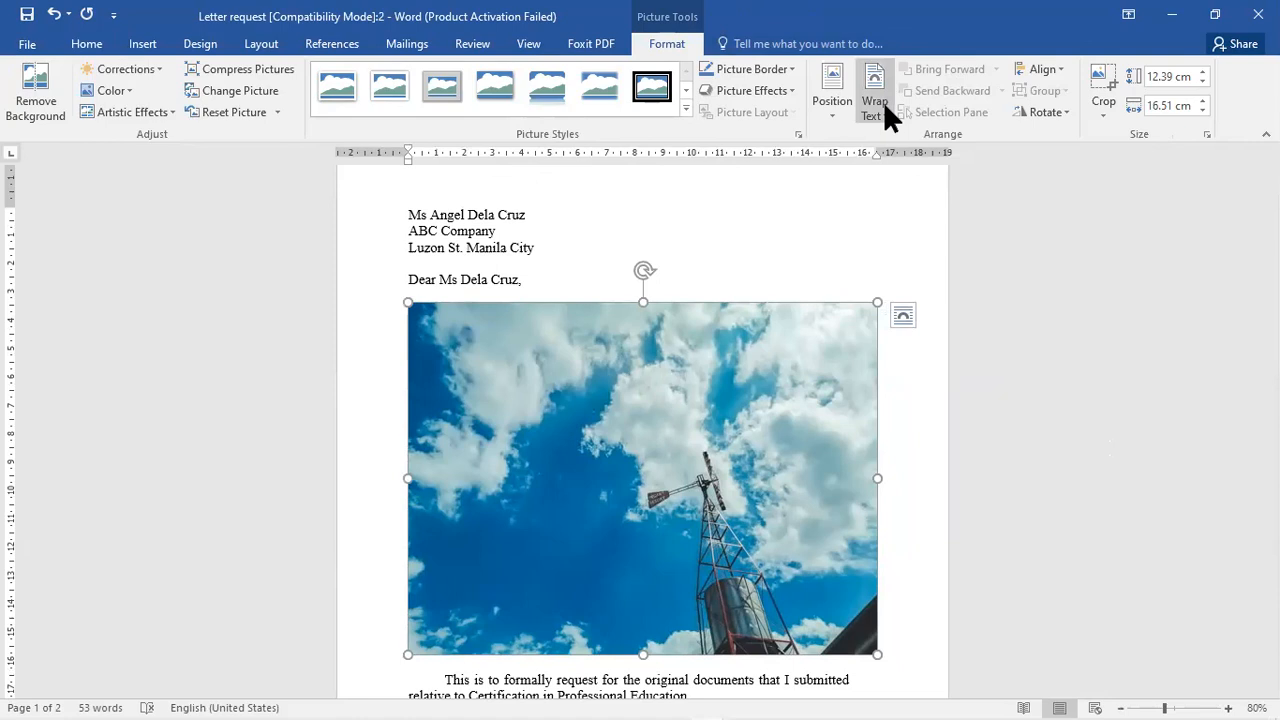
scroll(689, 410, "up", 1)
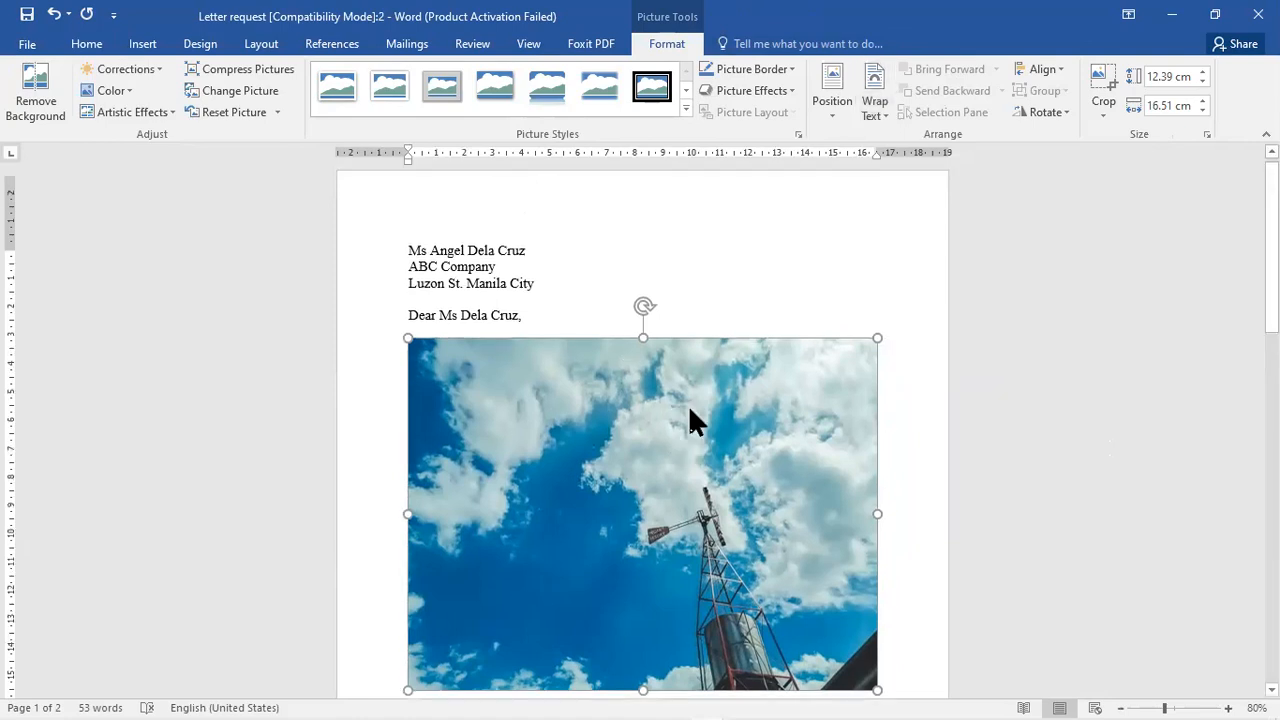
scroll(680, 412, "up", 1)
right_click(678, 410)
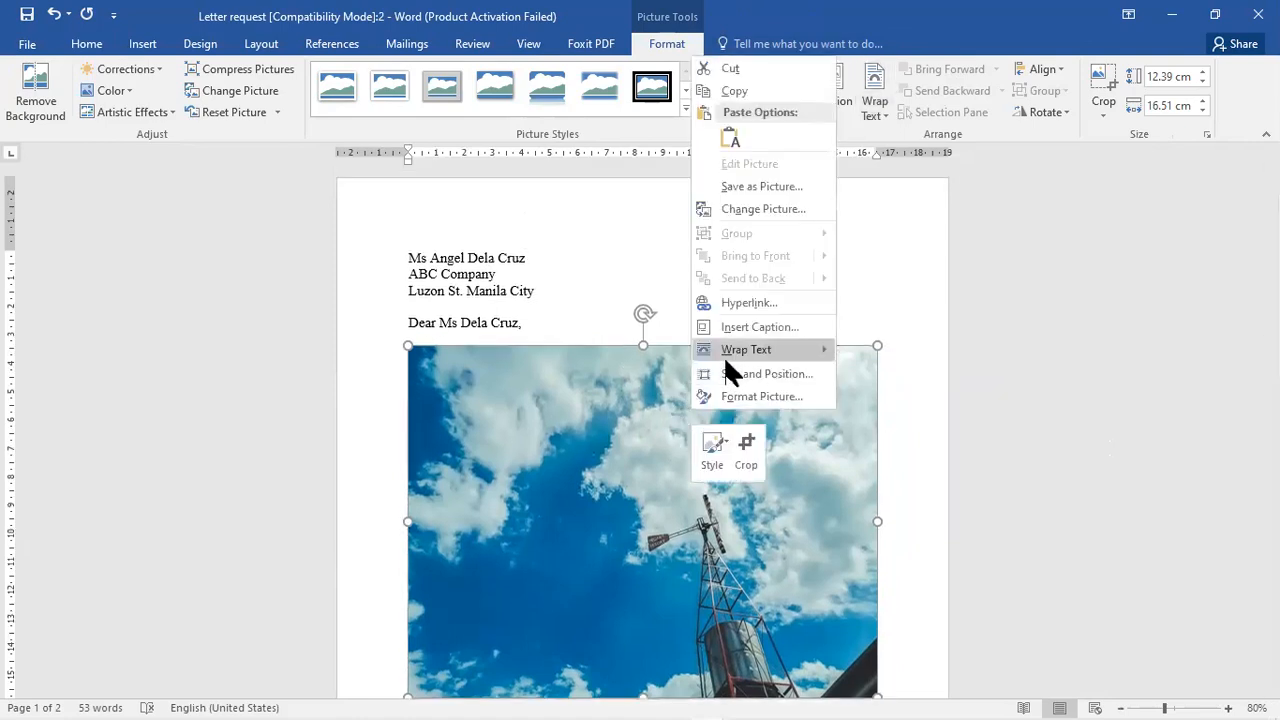
mouse_move(725, 361)
left_click(524, 515)
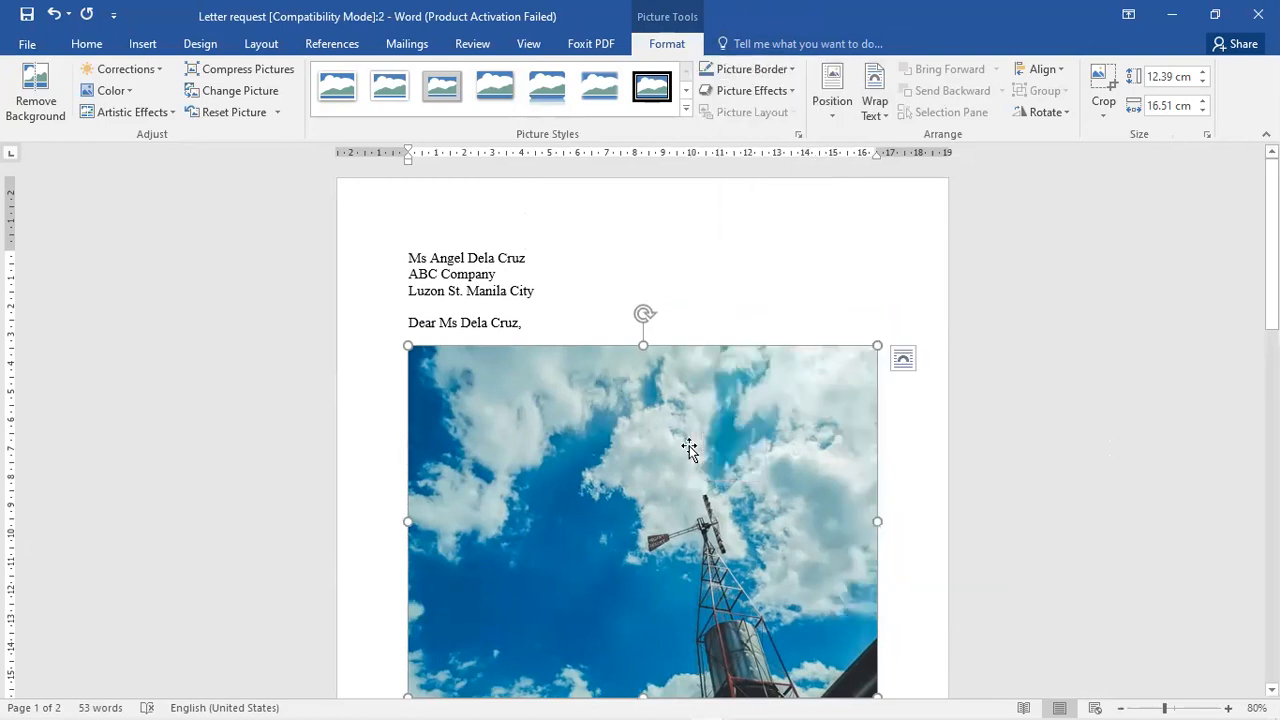
left_click(878, 108)
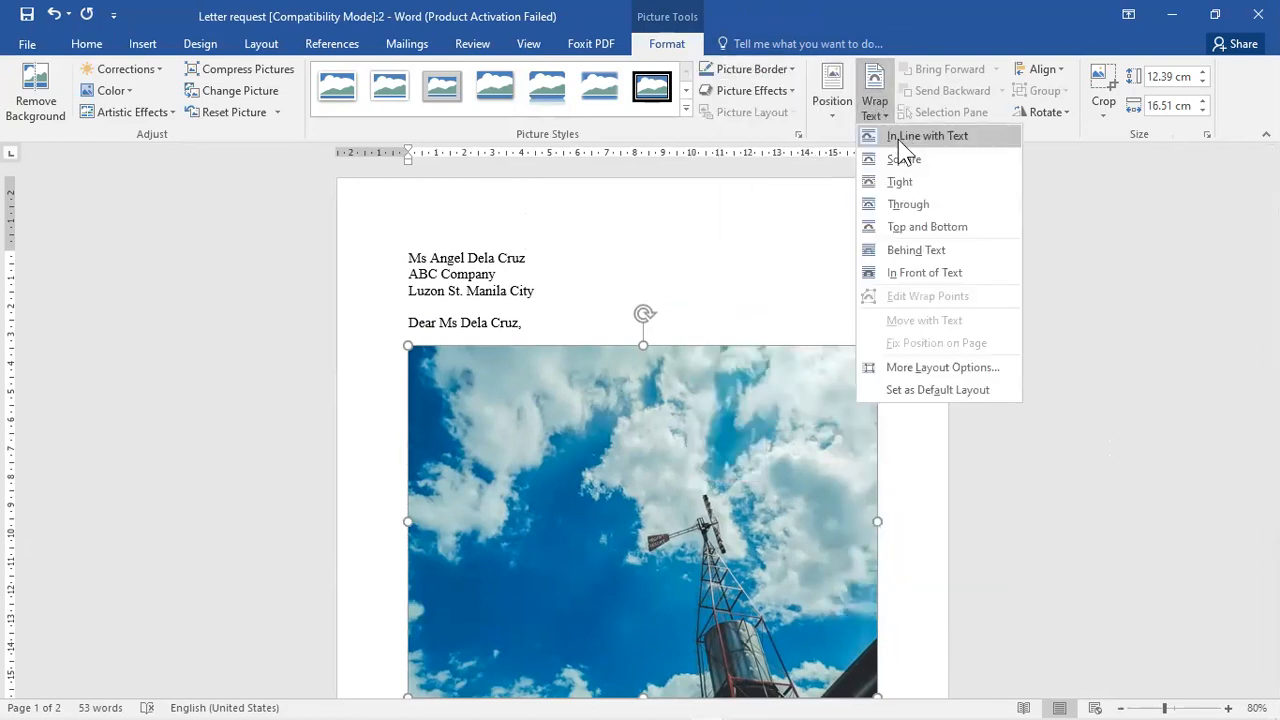
left_click(814, 408)
- Set the picture's text wrapping to Square and move it below the line "Thank you very much."
left_click_drag(1272, 245, 1272, 277)
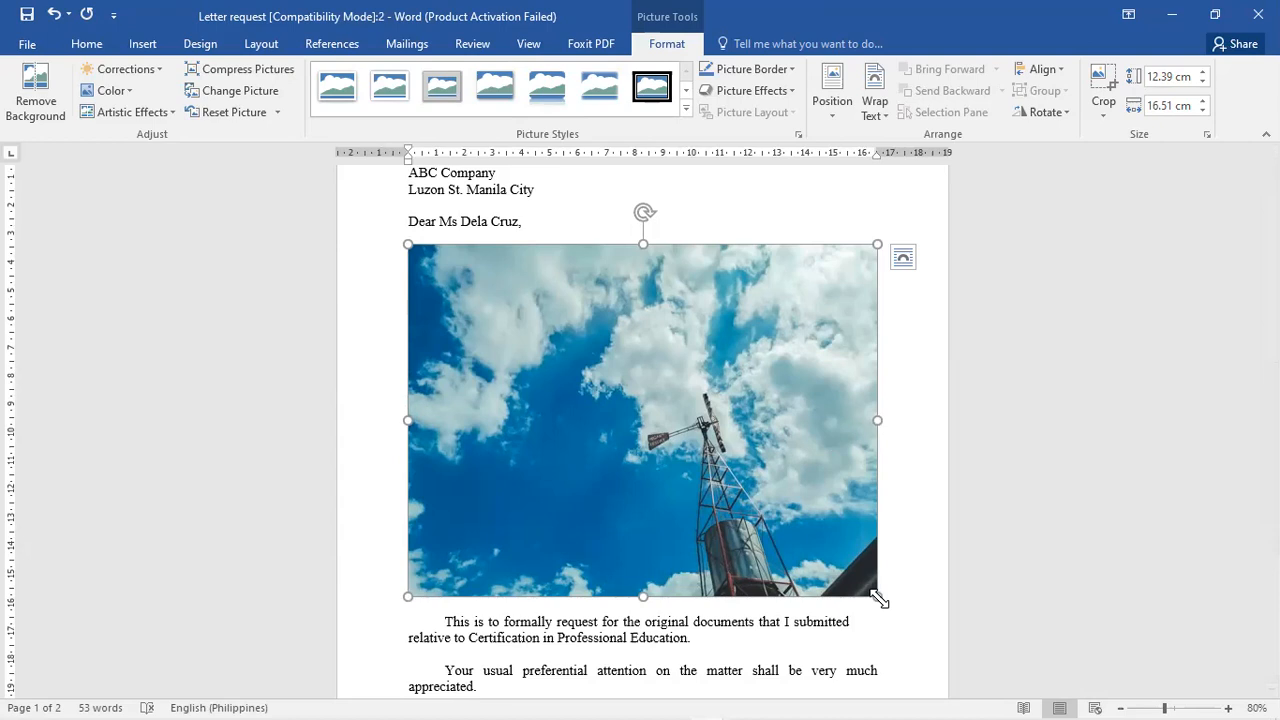
left_click(881, 105)
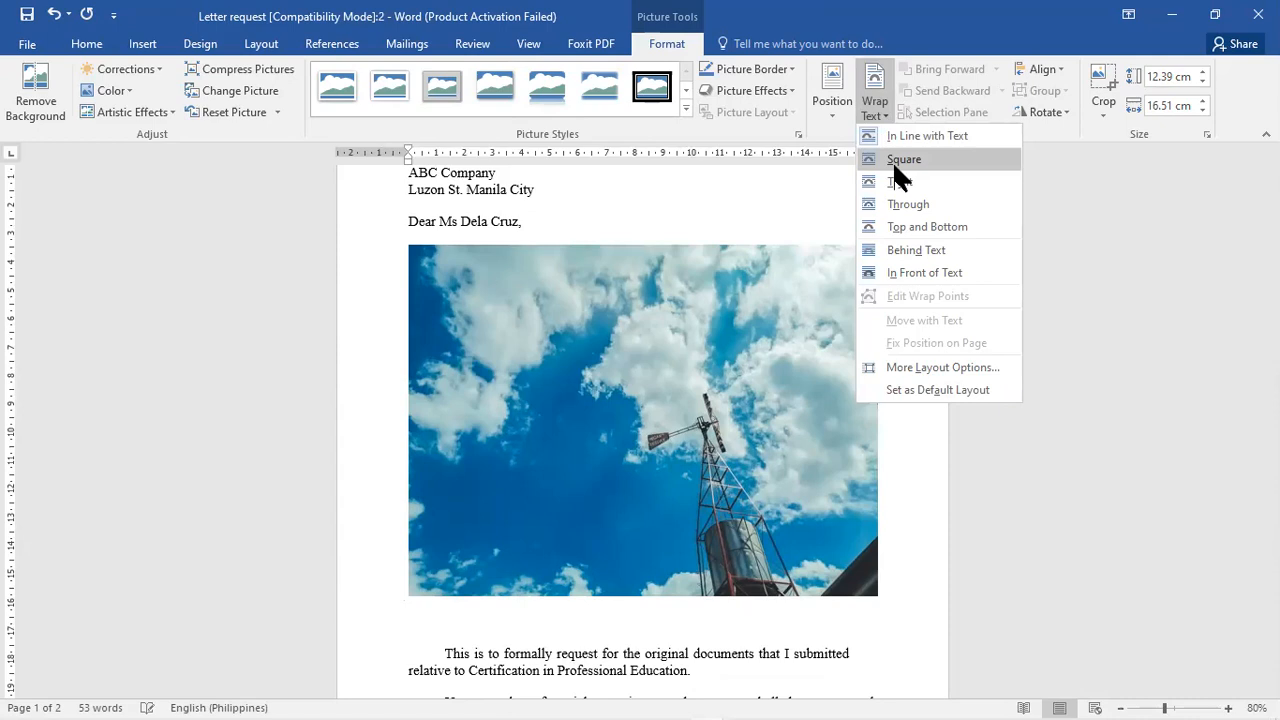
left_click(895, 163)
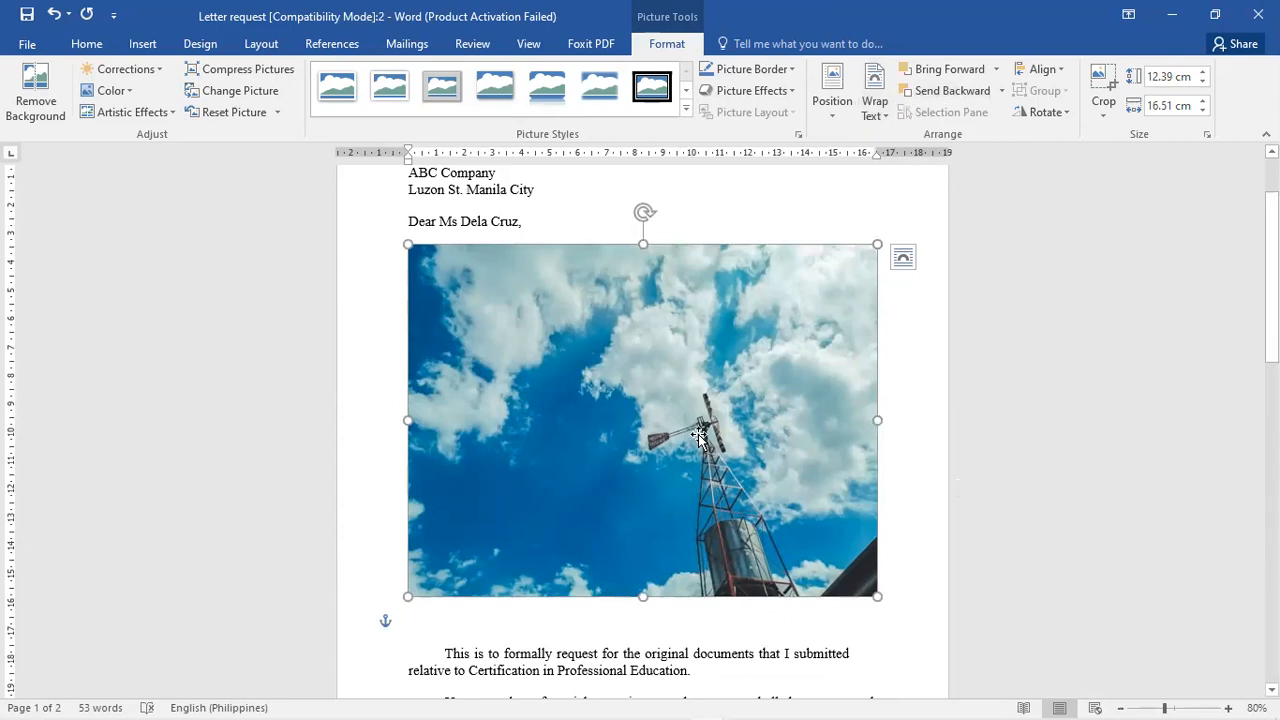
left_click_drag(698, 555, 706, 367)
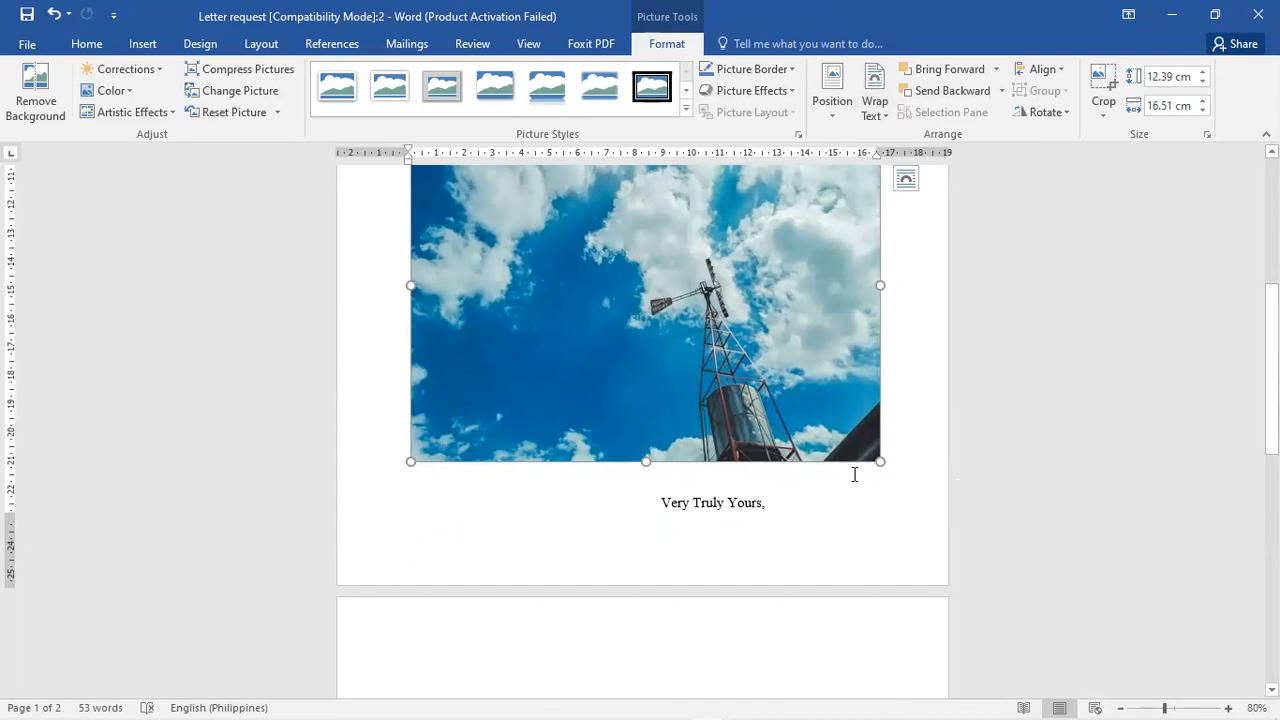
- Shrink the picture proportionally to about 5.44 cm high by 7.26 cm wide and place it beside the letter's closing lines
left_click_drag(882, 464, 869, 455)
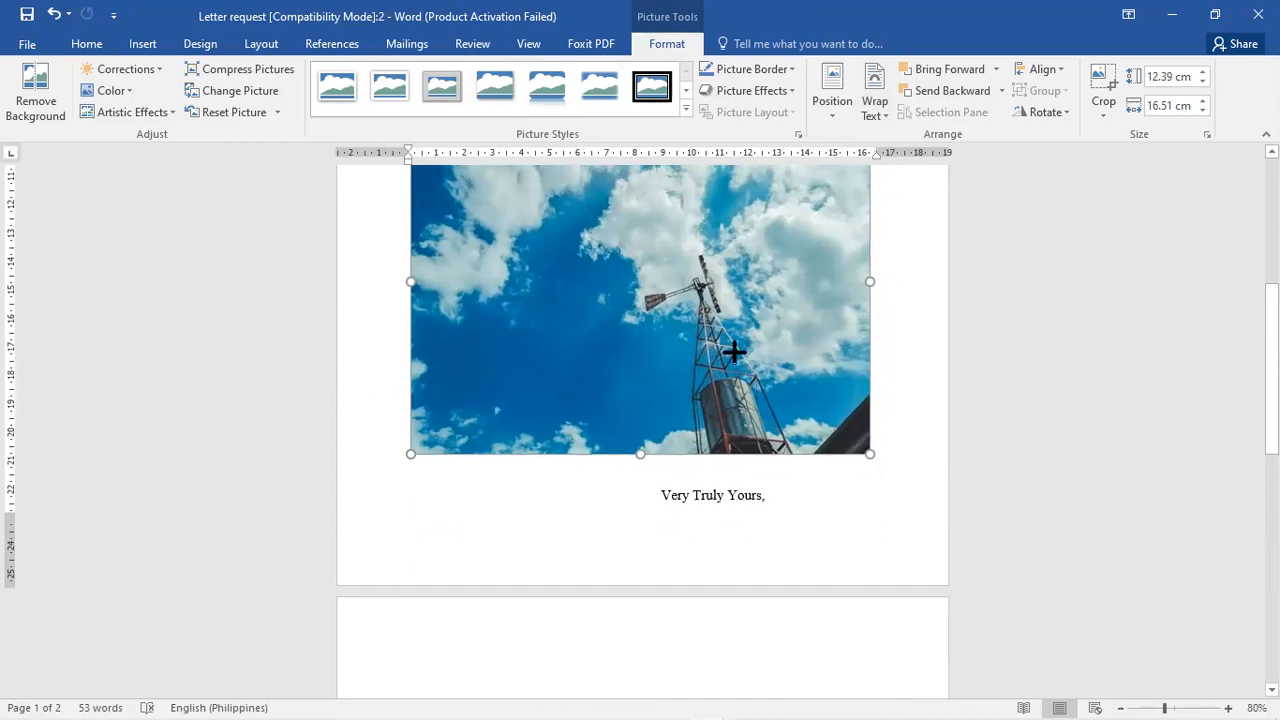
key("ctrl+z")
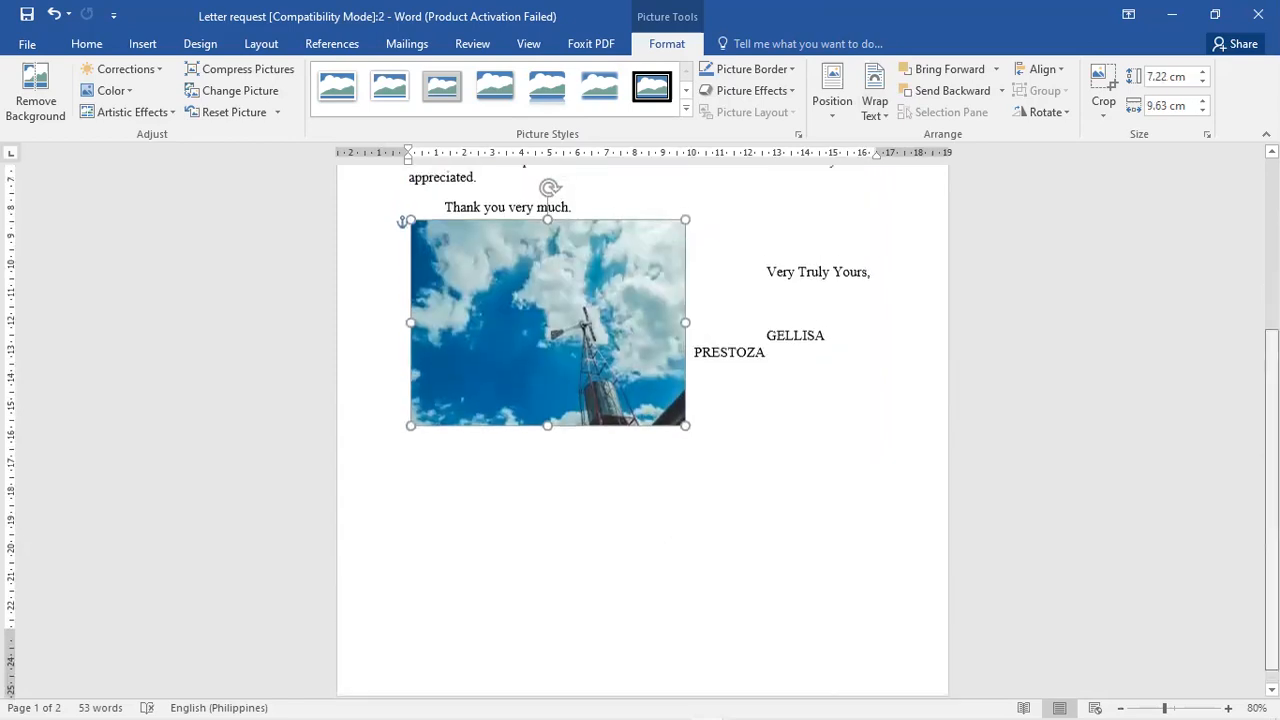
scroll(640, 425, "up", 2)
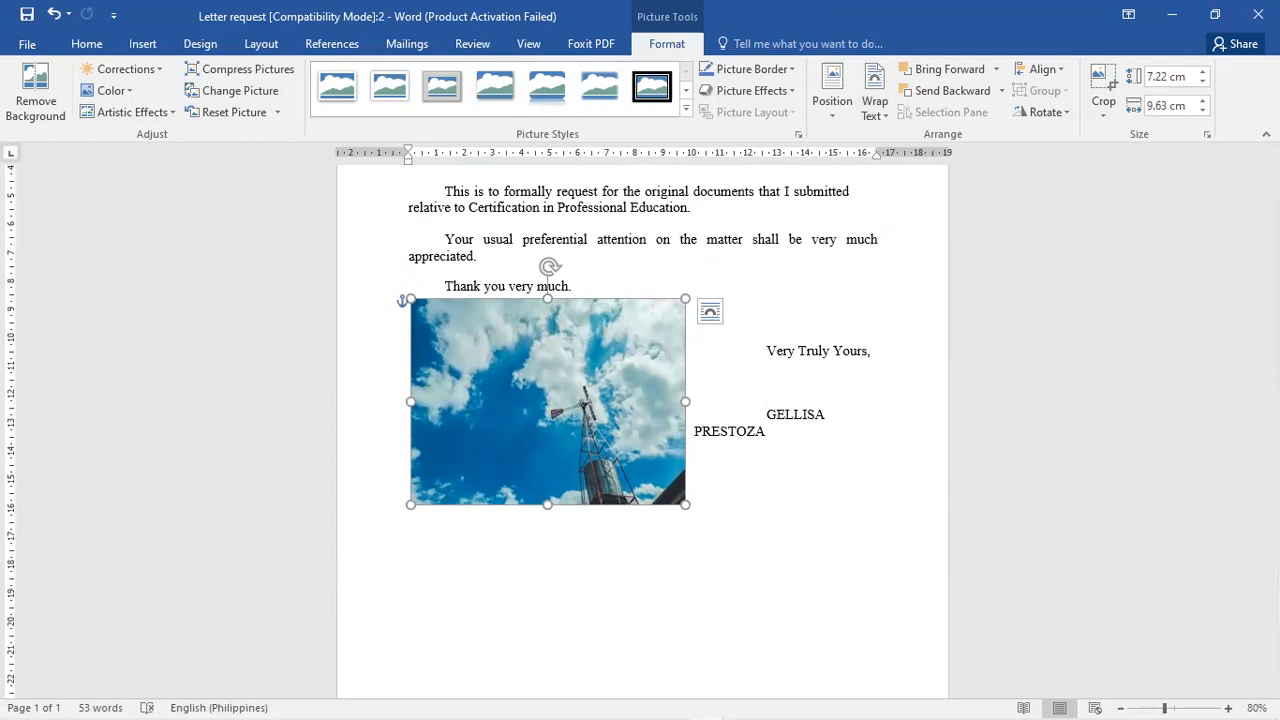
scroll(640, 420, "up", 1)
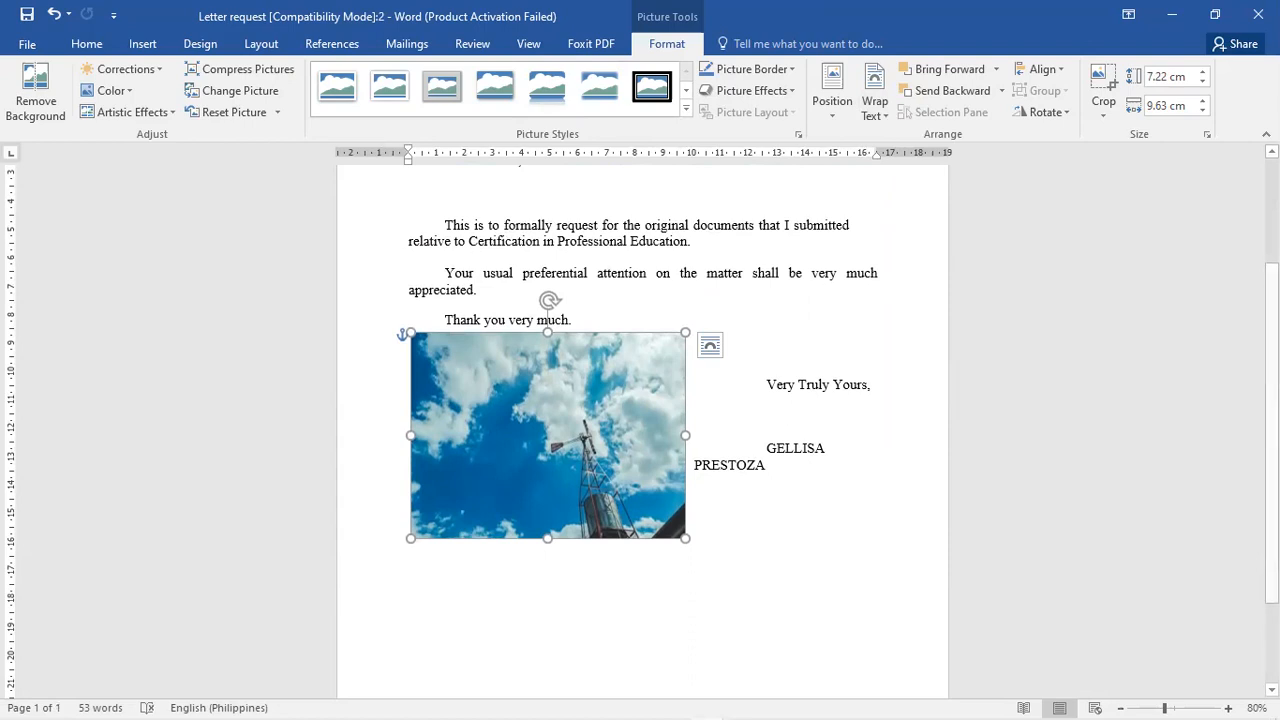
scroll(640, 420, "down", 2)
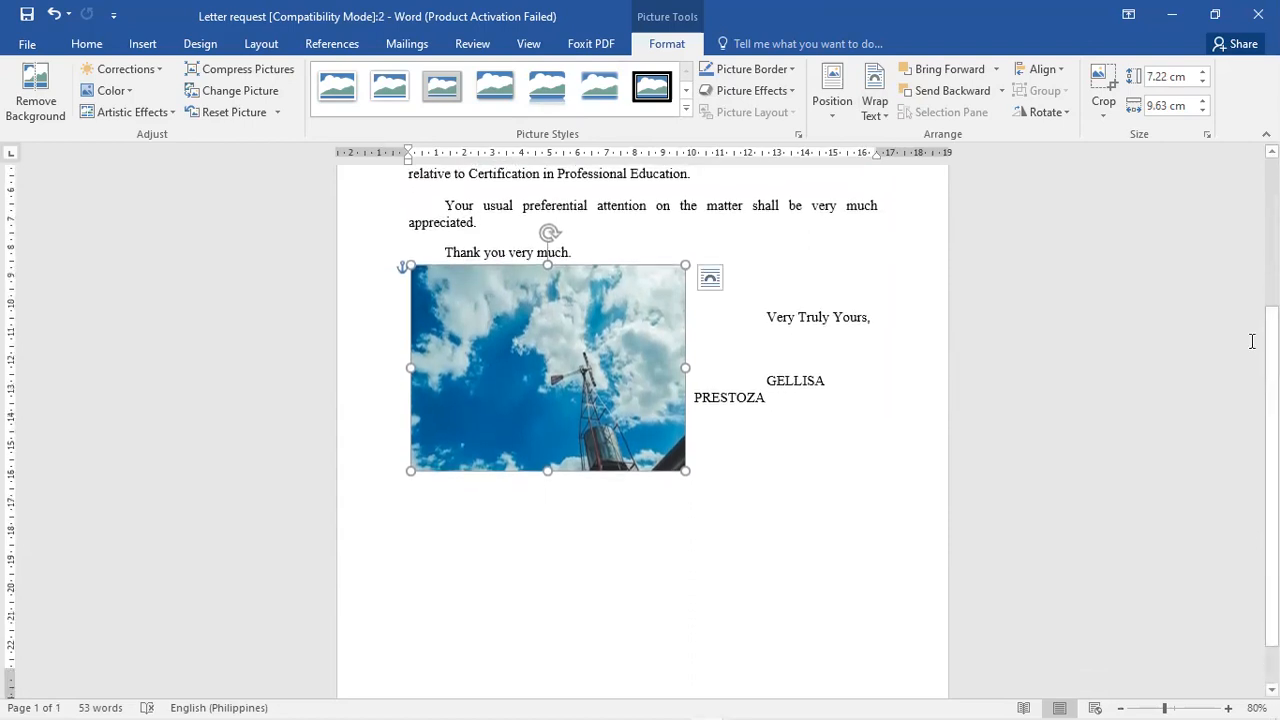
left_click_drag(680, 472, 567, 348)
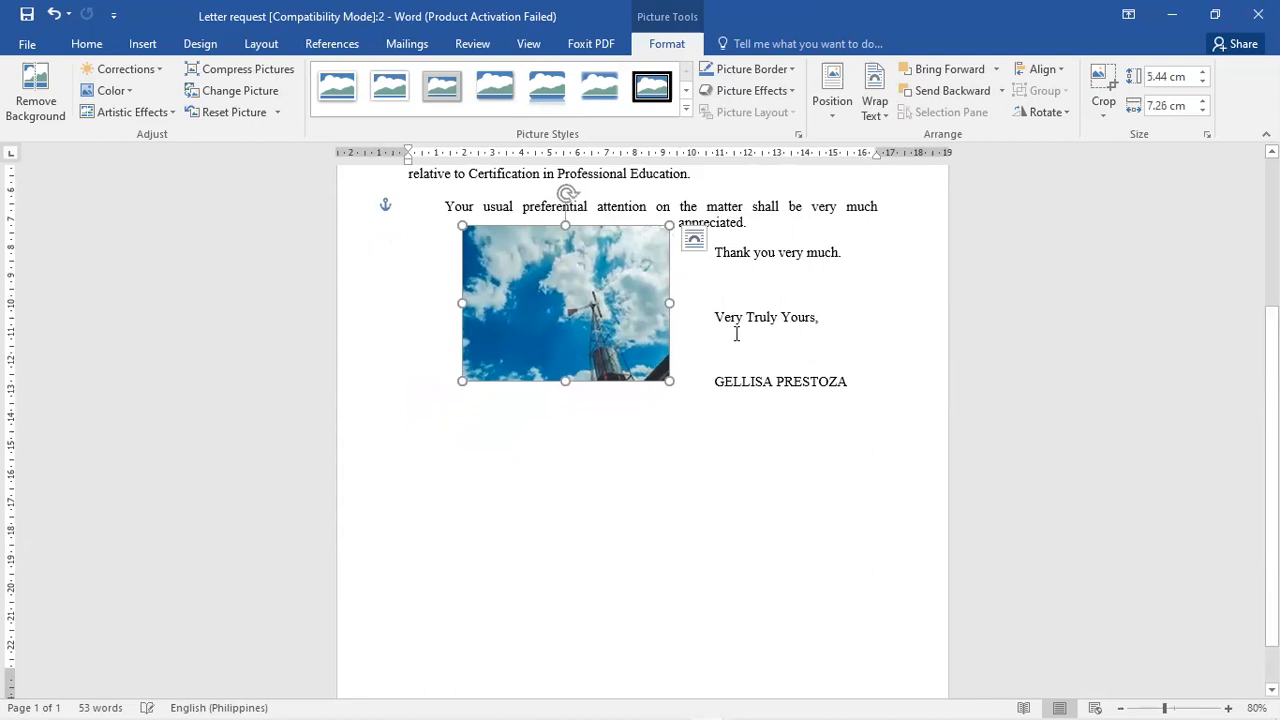
- Change the picture's text wrapping to Tight
left_click(875, 110)
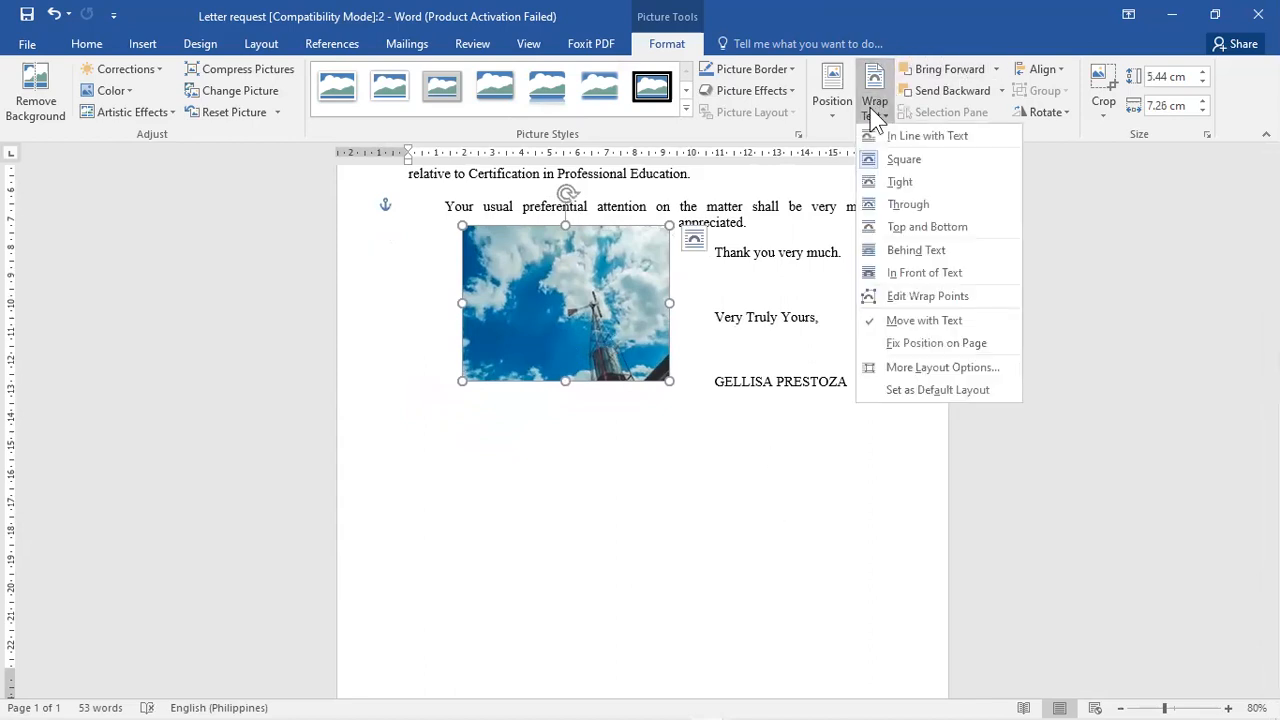
left_click(900, 183)
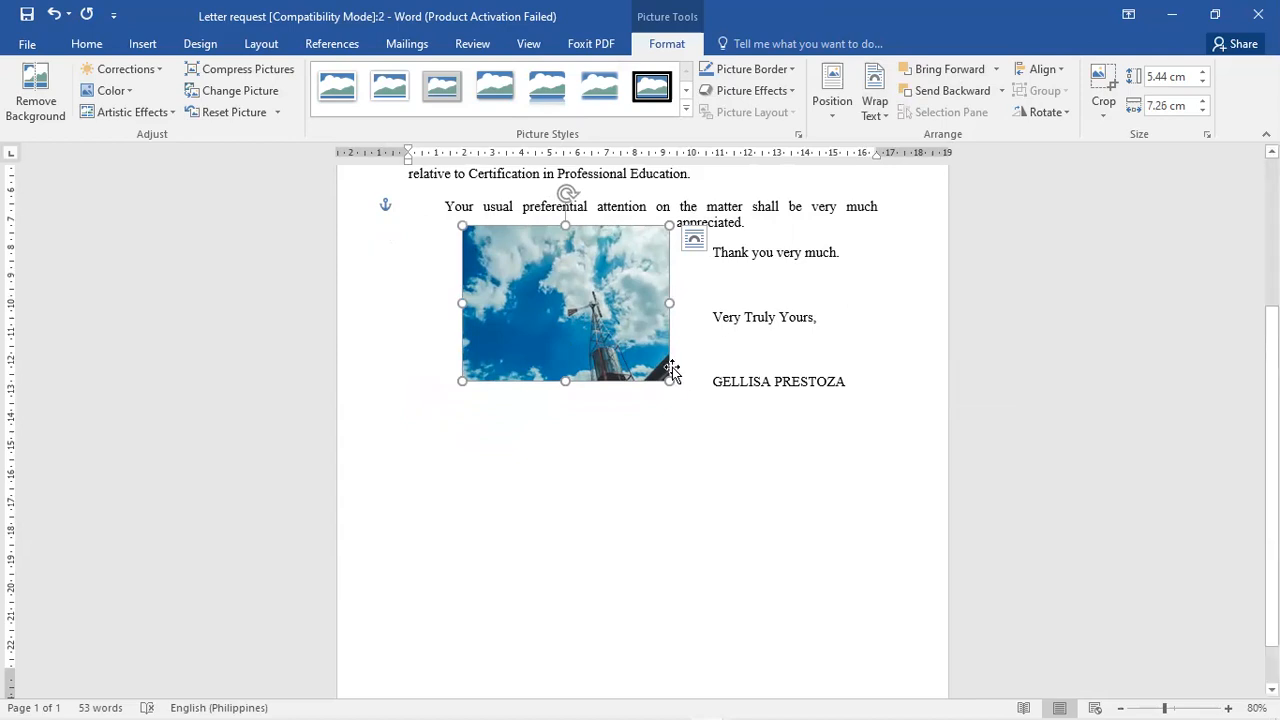
mouse_move(668, 381)
left_mouse_down()
mouse_move(746, 497)
mouse_move(677, 398)
mouse_move(706, 414)
mouse_move(670, 381)
left_mouse_up()
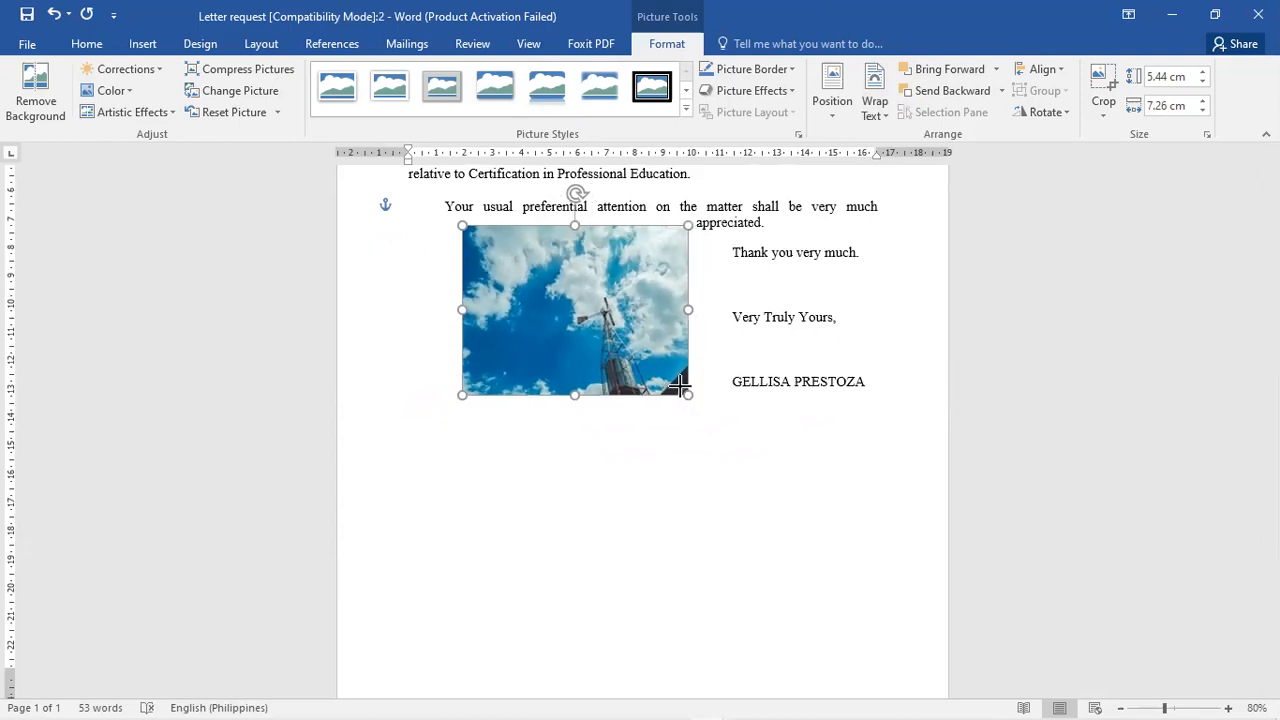
mouse_move(631, 343)
left_mouse_down()
mouse_move(609, 328)
mouse_move(676, 407)
mouse_move(666, 391)
left_mouse_up()
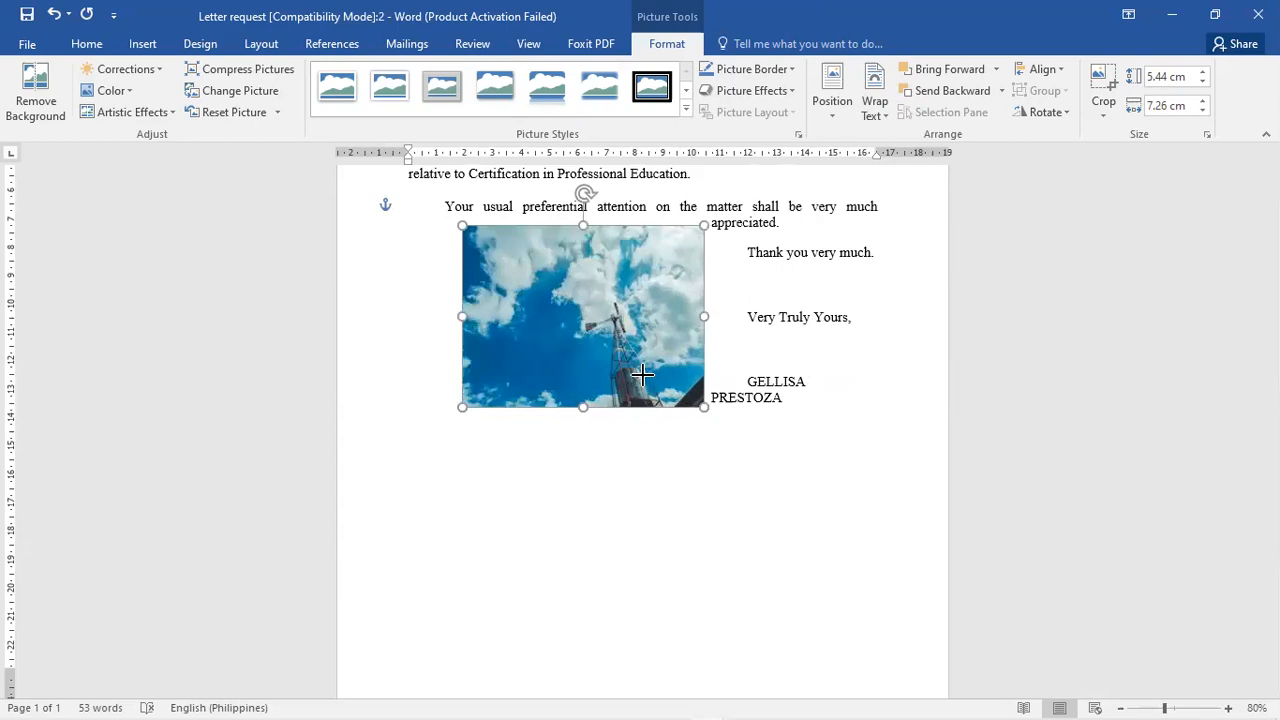
key("ctrl+z")
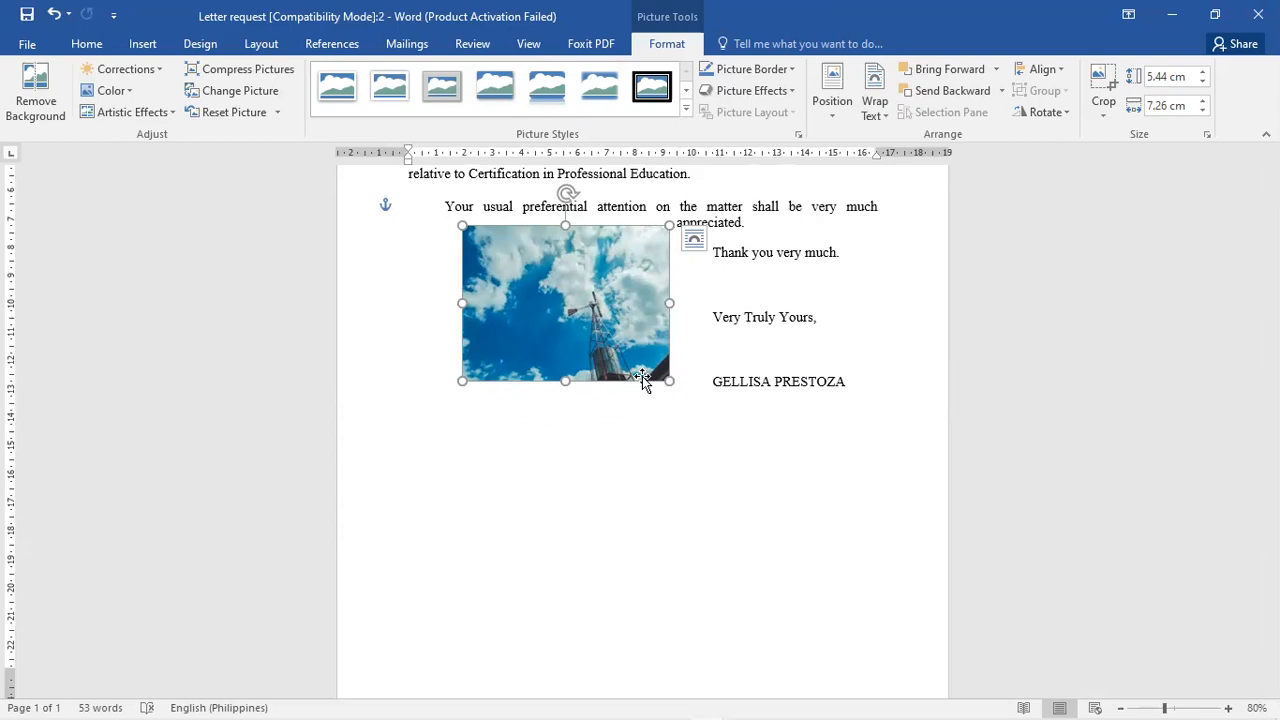
- Move the picture below the signature, and from there up into the middle of the letter's body paragraphs
mouse_move(550, 298)
left_mouse_down()
mouse_move(574, 294)
mouse_move(566, 429)
mouse_move(716, 445)
left_mouse_up()
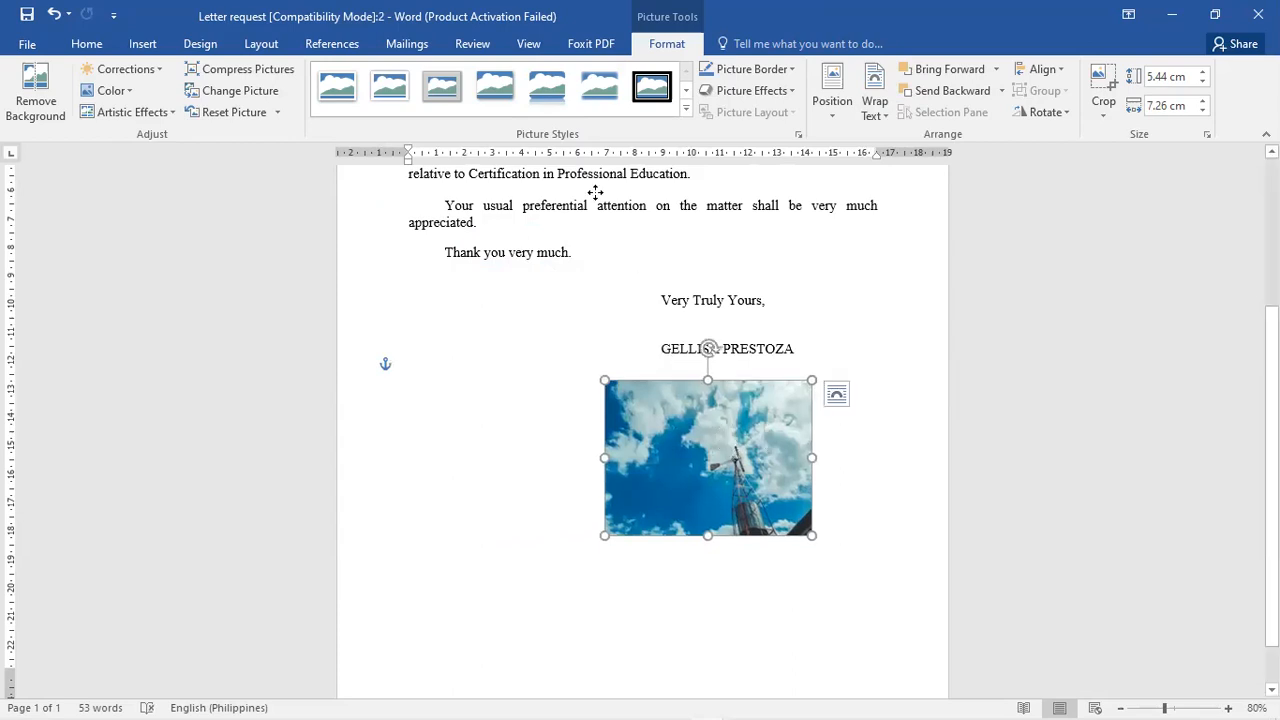
left_click_drag(595, 191, 597, 195)
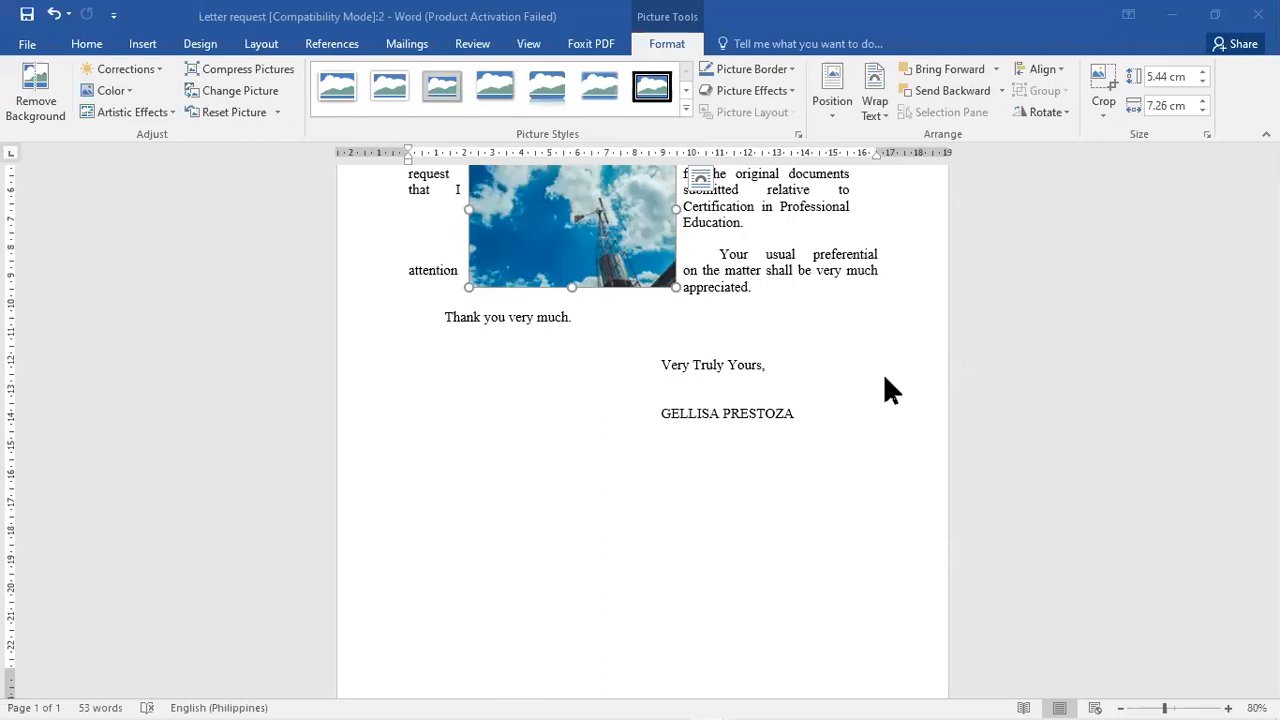
- Set the picture's text wrapping to Through and shrink it to about 3.86 cm high by 5.15 cm wide
left_click(877, 112)
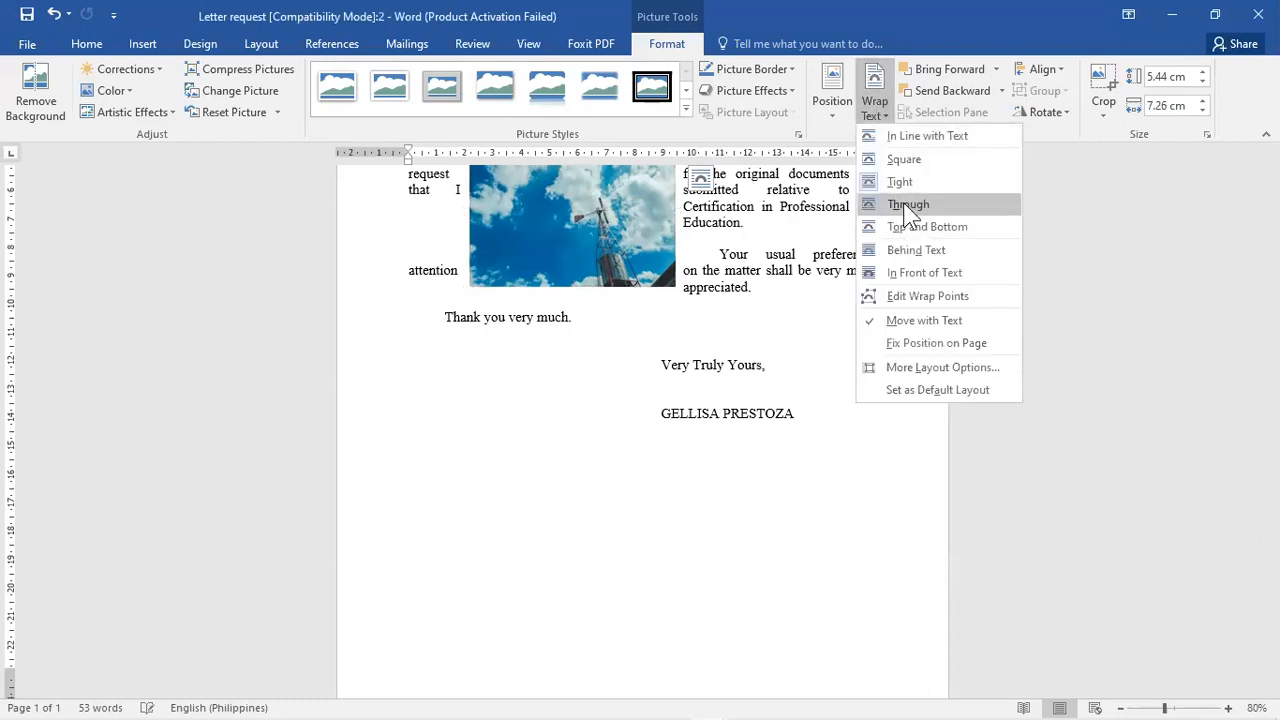
left_click(905, 205)
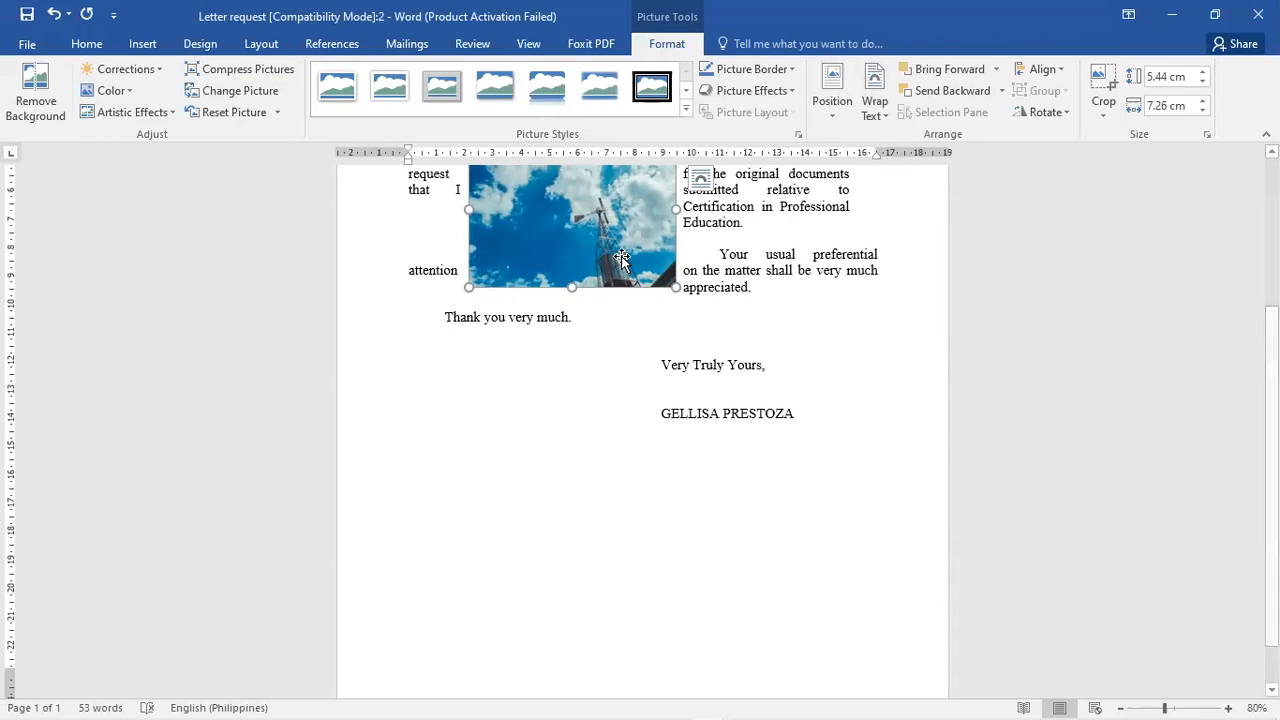
left_click_drag(676, 288, 607, 241)
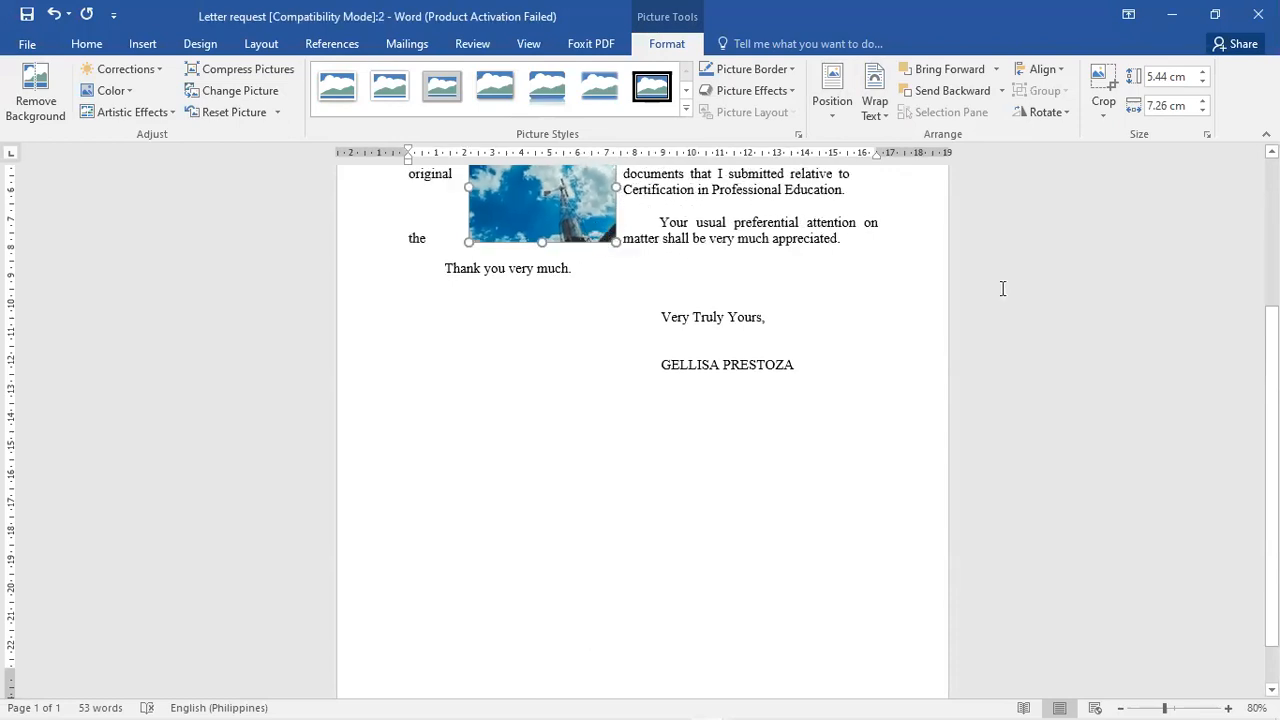
scroll(1196, 394, "up", 4)
scroll(863, 523, "up", 1)
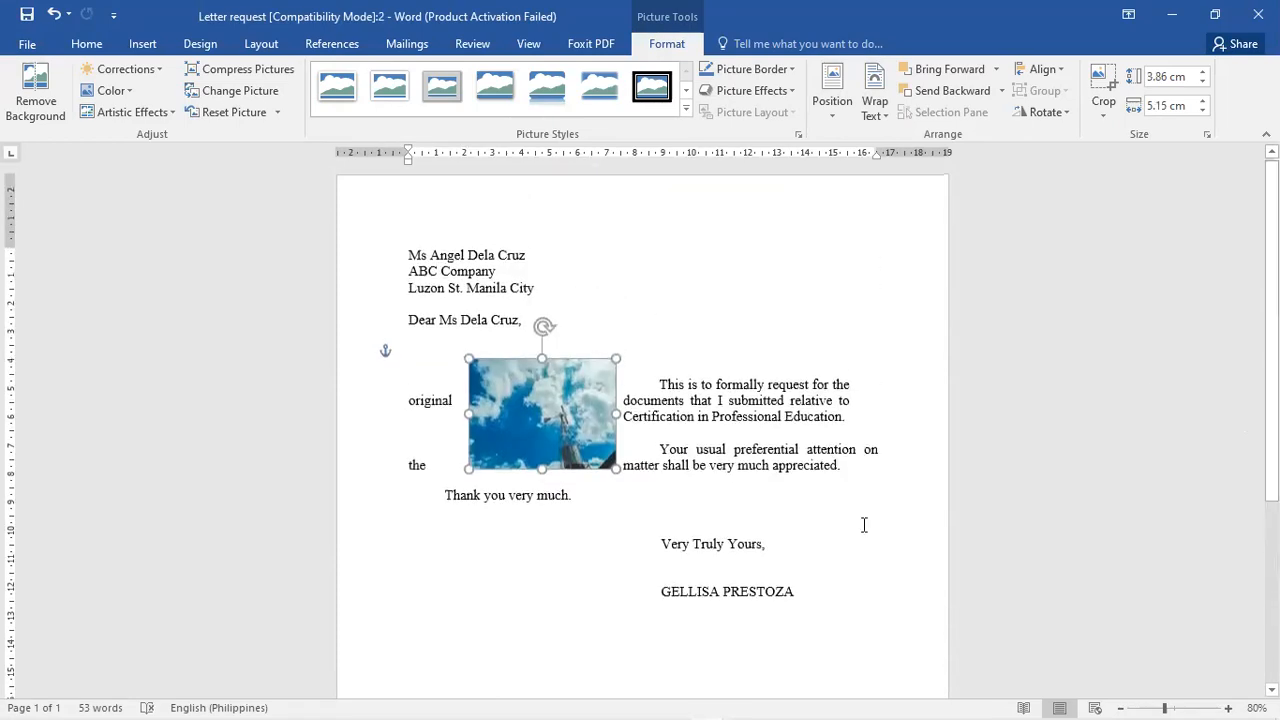
- Move the picture up slightly so it sits directly below the salutation
left_click(1229, 706)
left_click(1231, 706)
left_click(529, 403)
left_click_drag(529, 403, 517, 365)
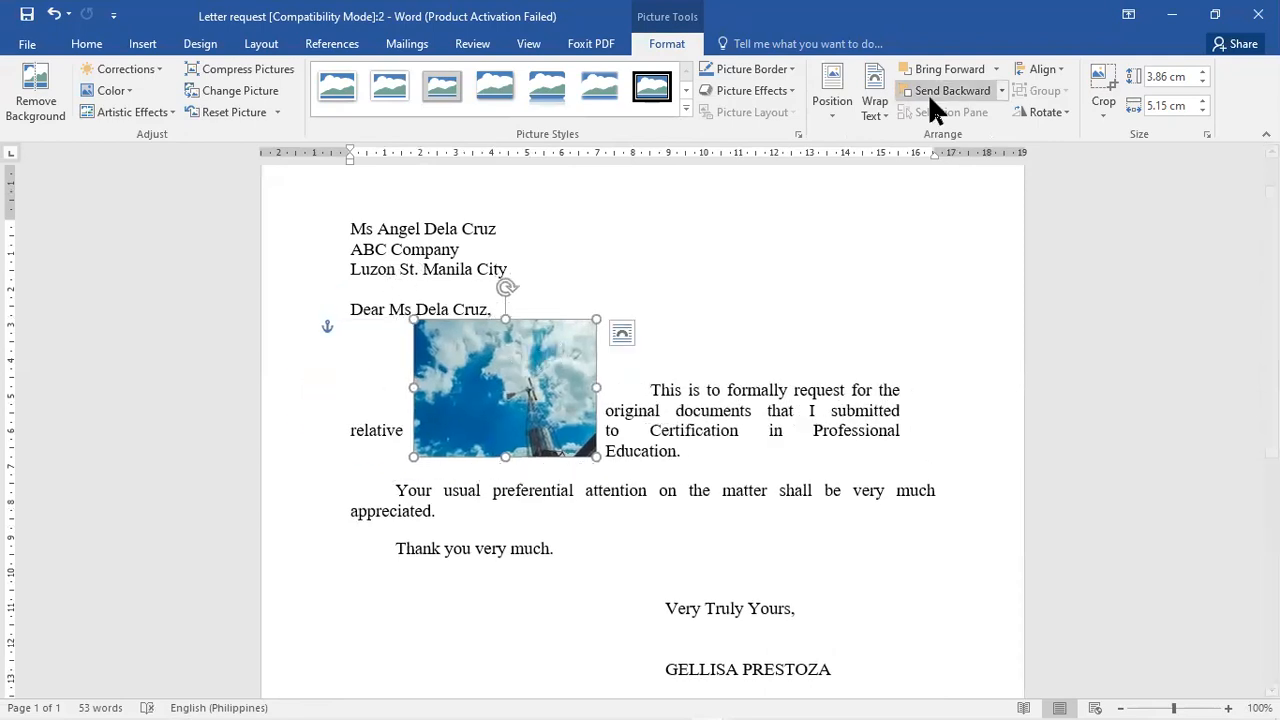
- Set the picture's text wrapping to Top and Bottom and move it right, to the middle of the page above the body paragraphs
left_click(881, 107)
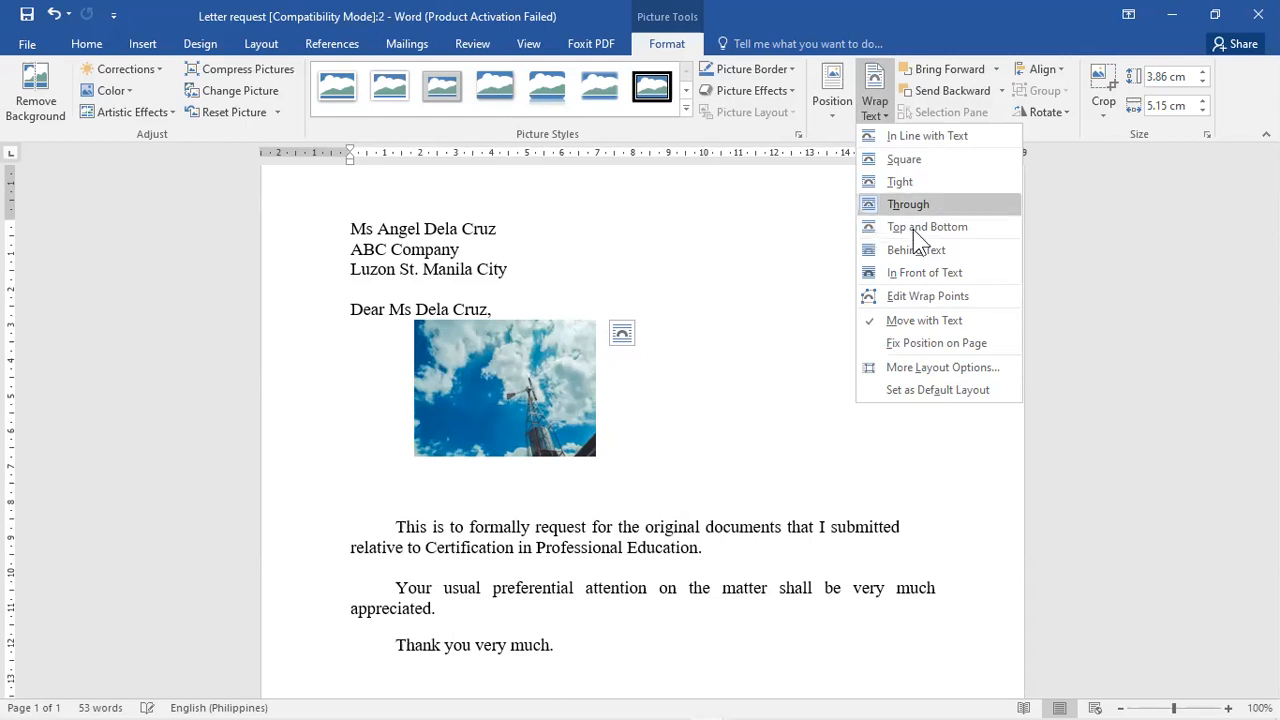
left_click(913, 227)
left_click_drag(489, 405, 648, 434)
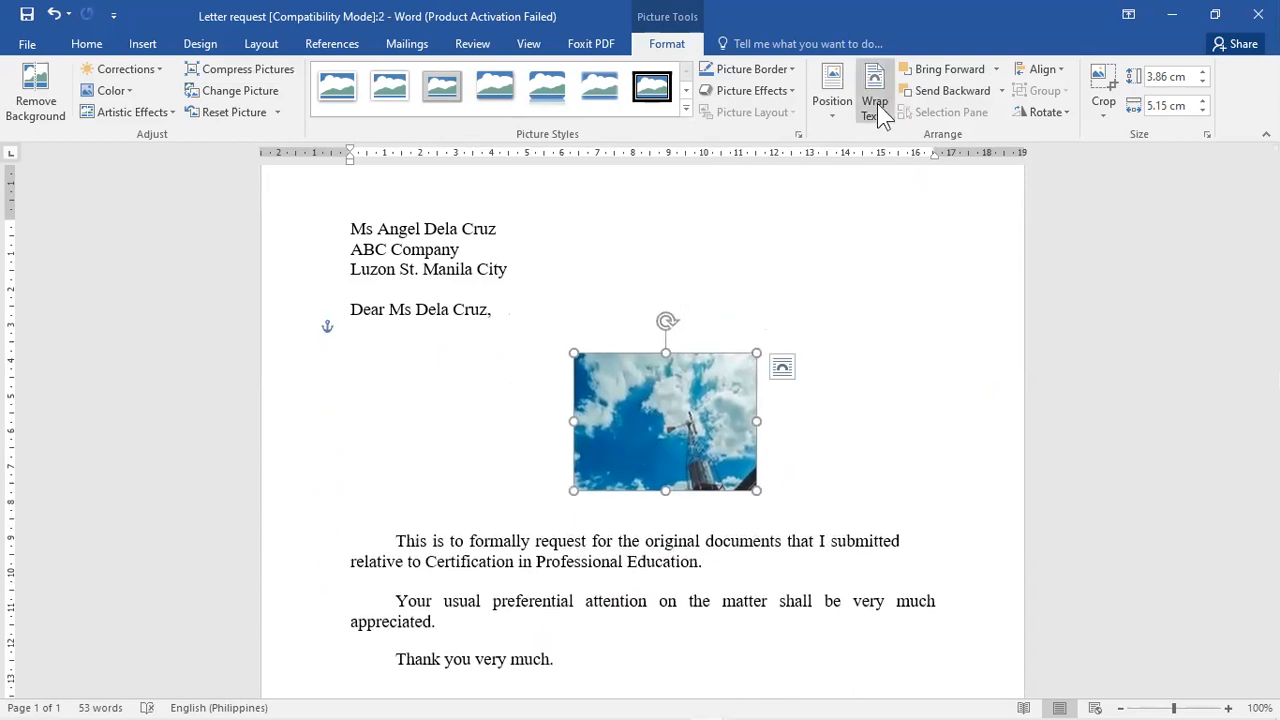
- Place the picture behind the text at the left margin below the salutation and enlarge it to about 12.62 cm high by 16.83 cm wide
left_click(877, 103)
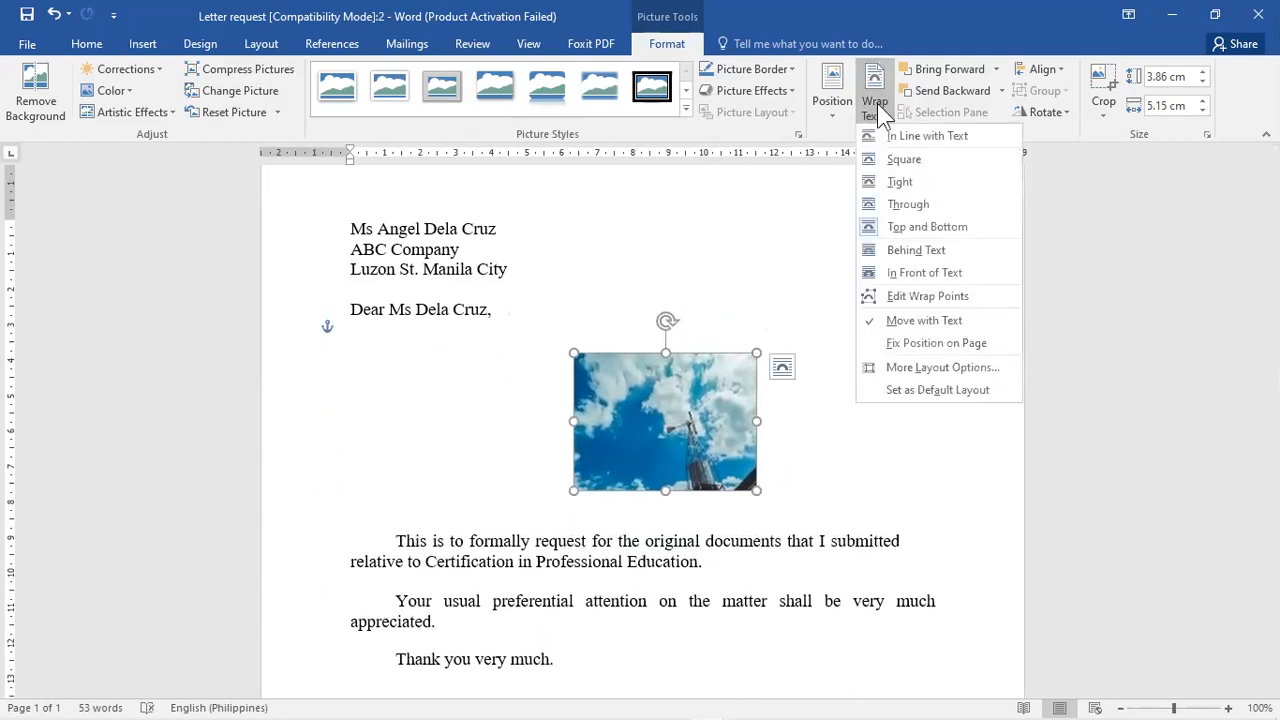
left_click(922, 251)
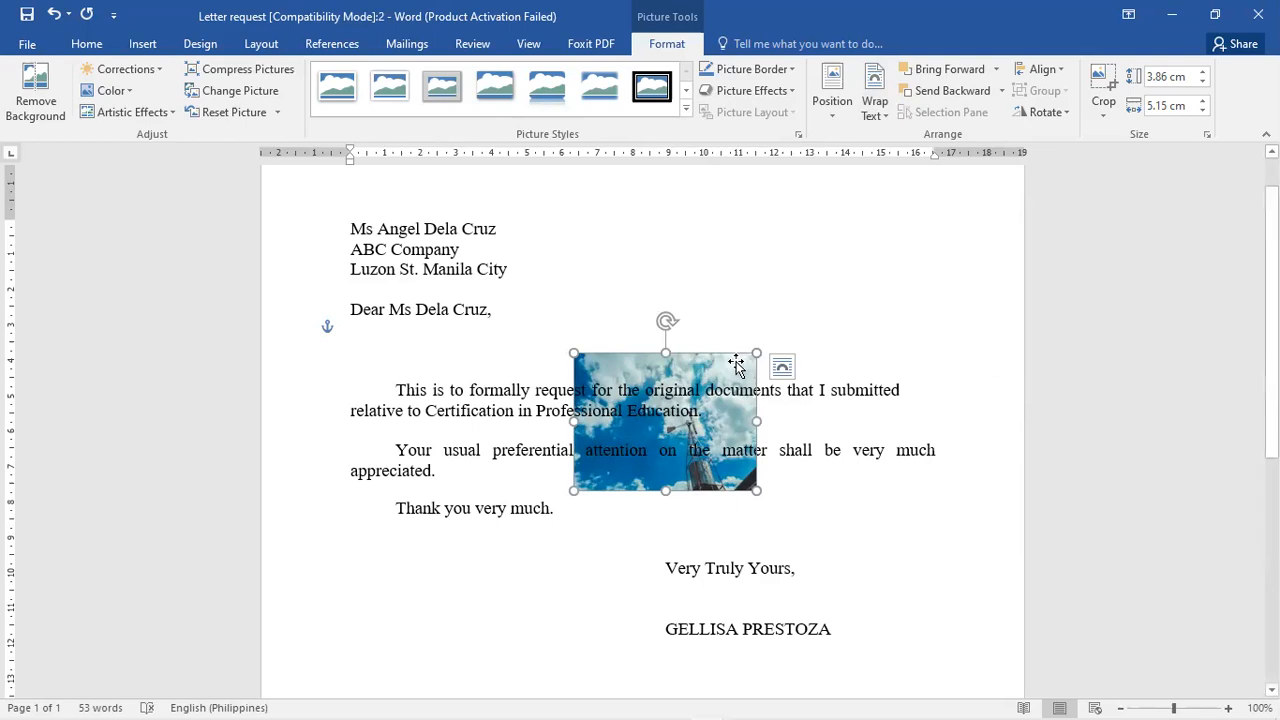
left_click_drag(674, 362, 505, 350)
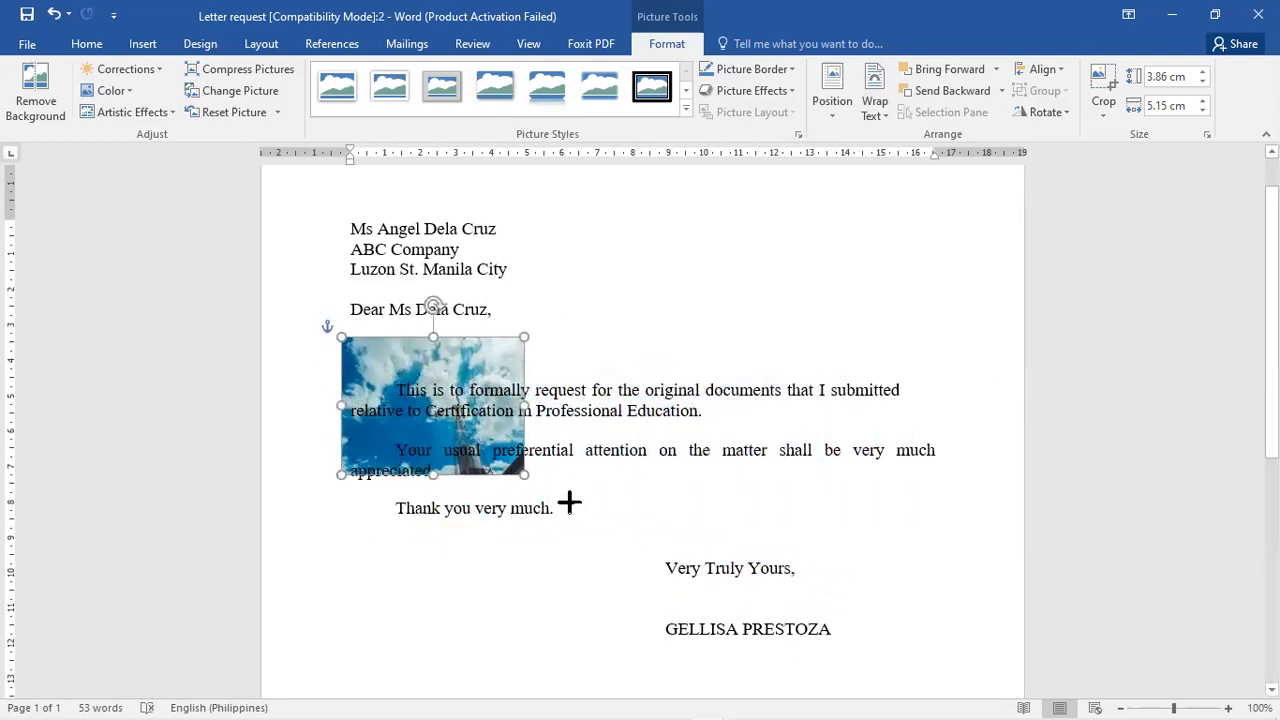
left_click_drag(758, 601, 937, 700)
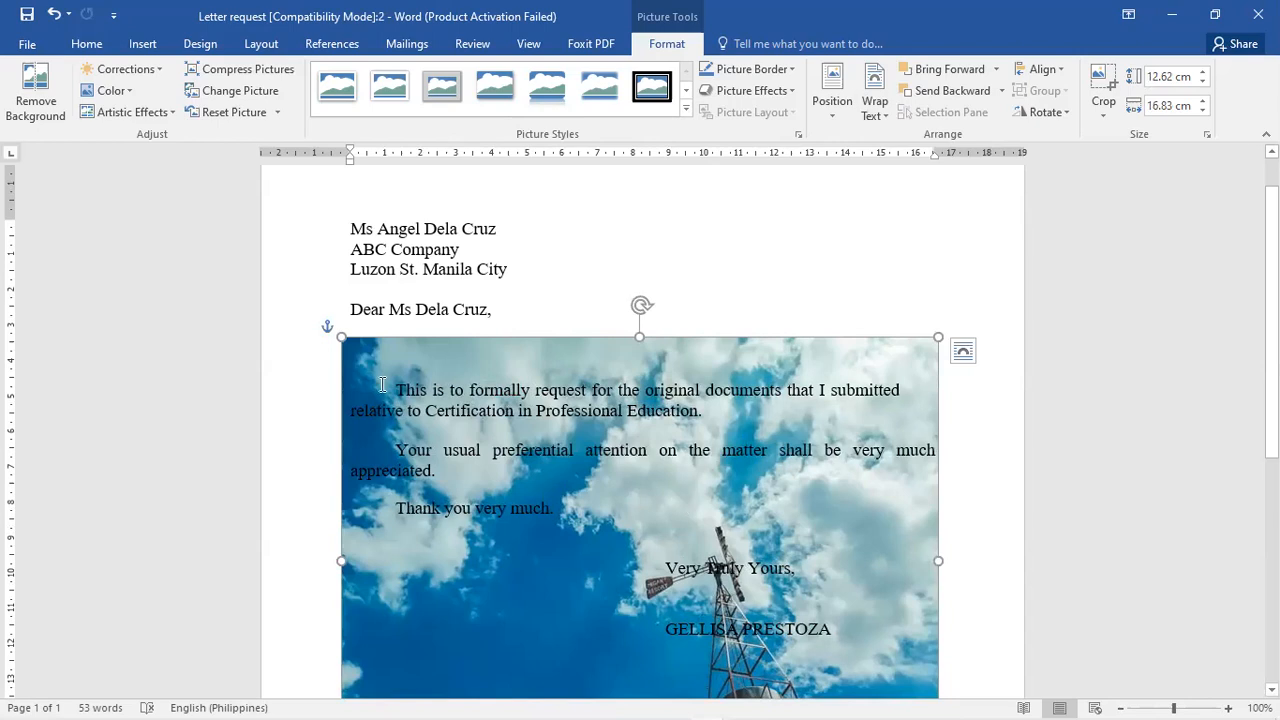
- Change the enlarged picture's text wrapping to In Front of Text
scroll(1223, 395, "down", 2)
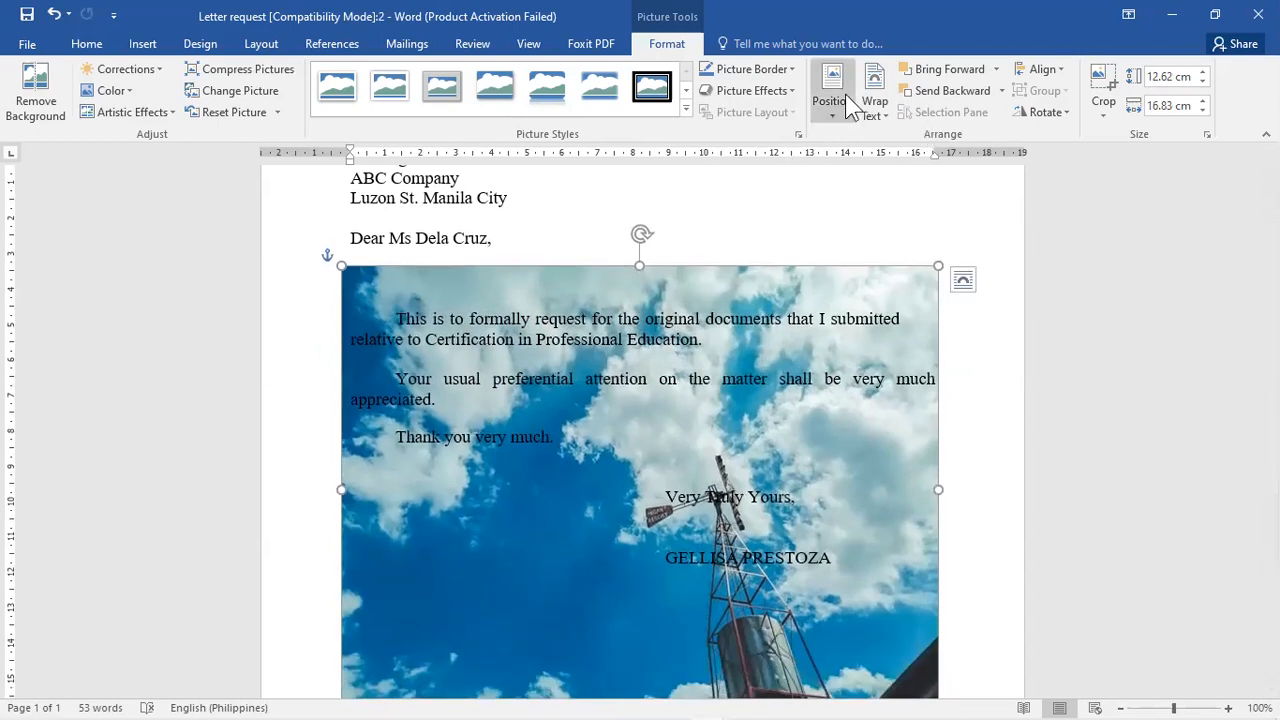
left_click(874, 108)
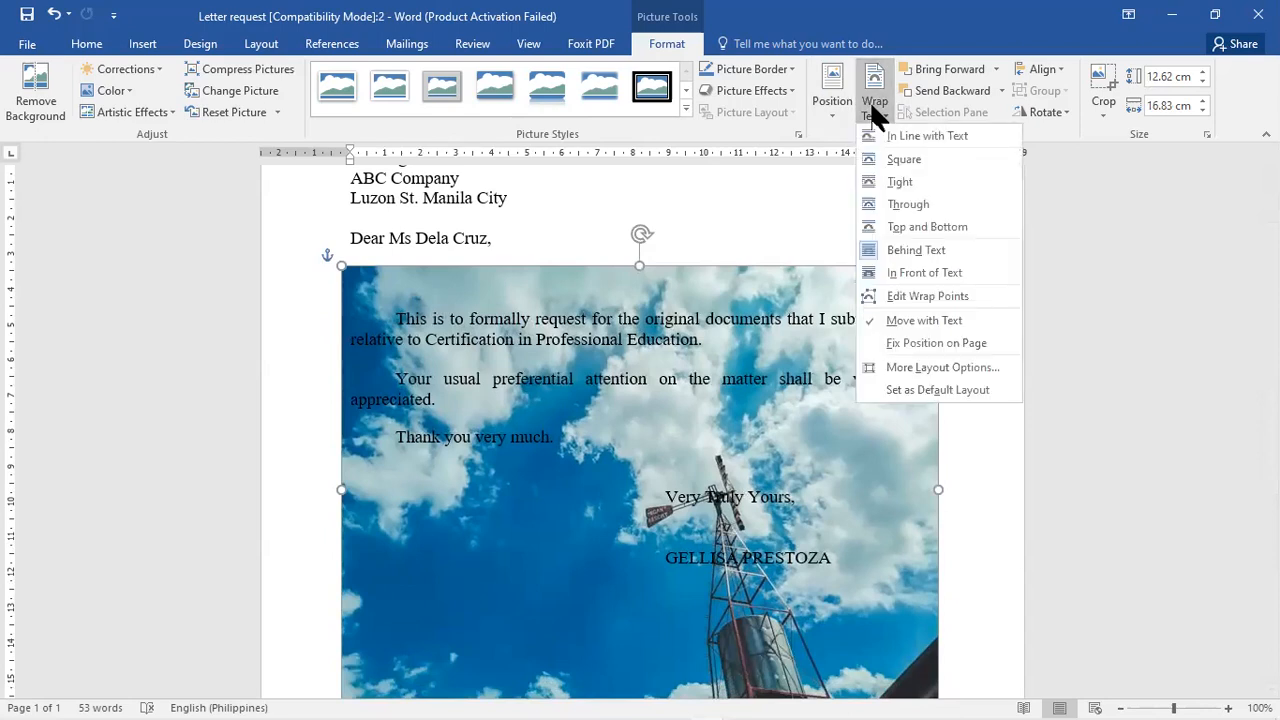
left_click(922, 276)
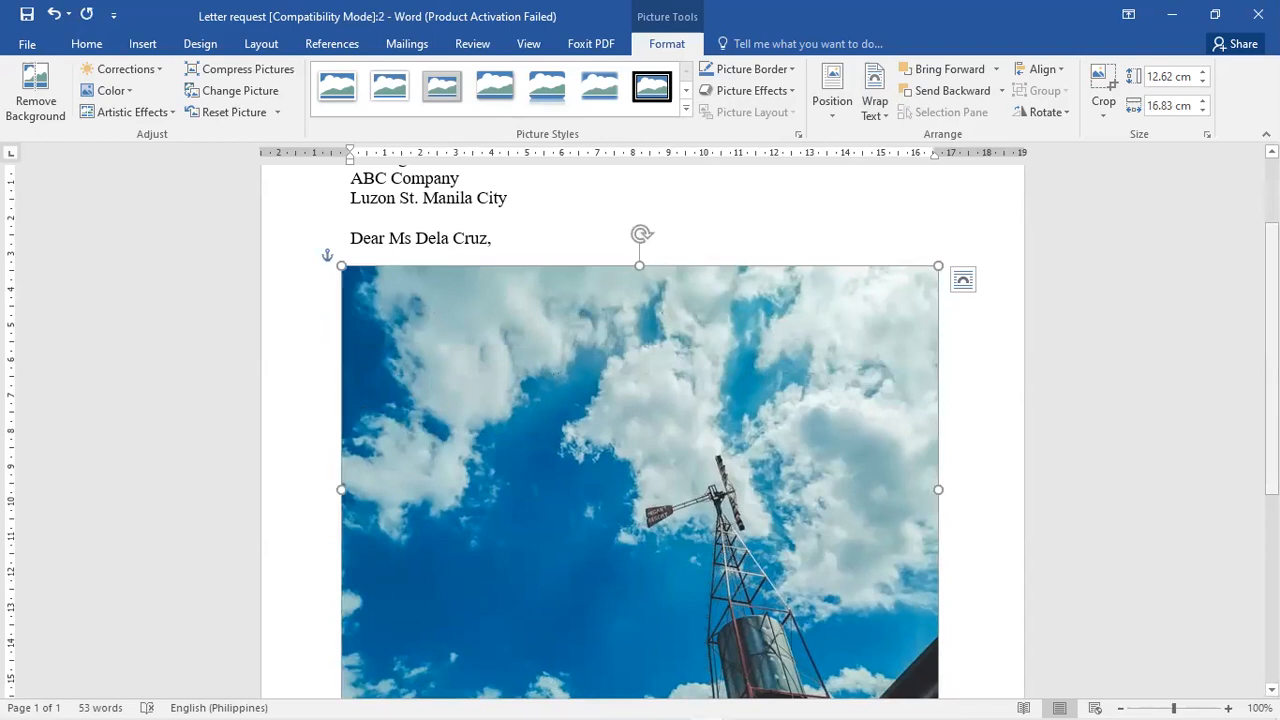
- Shift the large picture slightly up and to the right over the letter's body text
left_click_drag(1272, 358, 1272, 546)
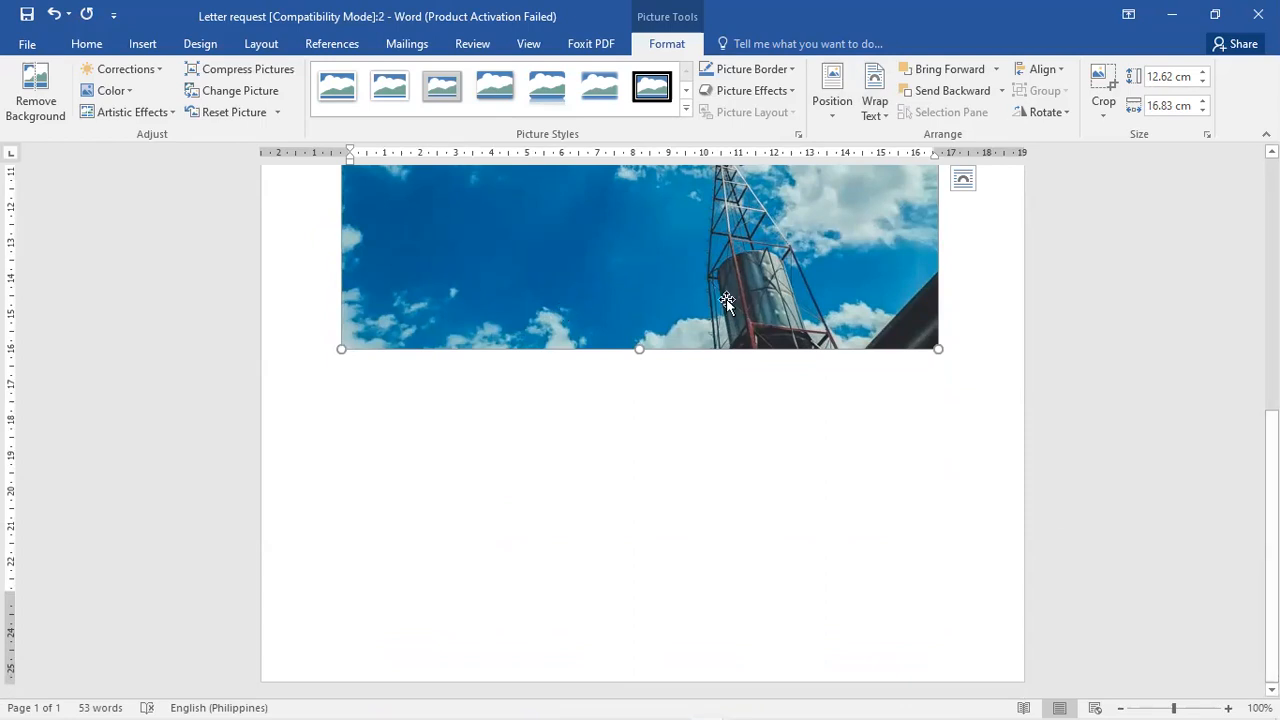
scroll(588, 380, "up", 1)
scroll(875, 467, "up", 6)
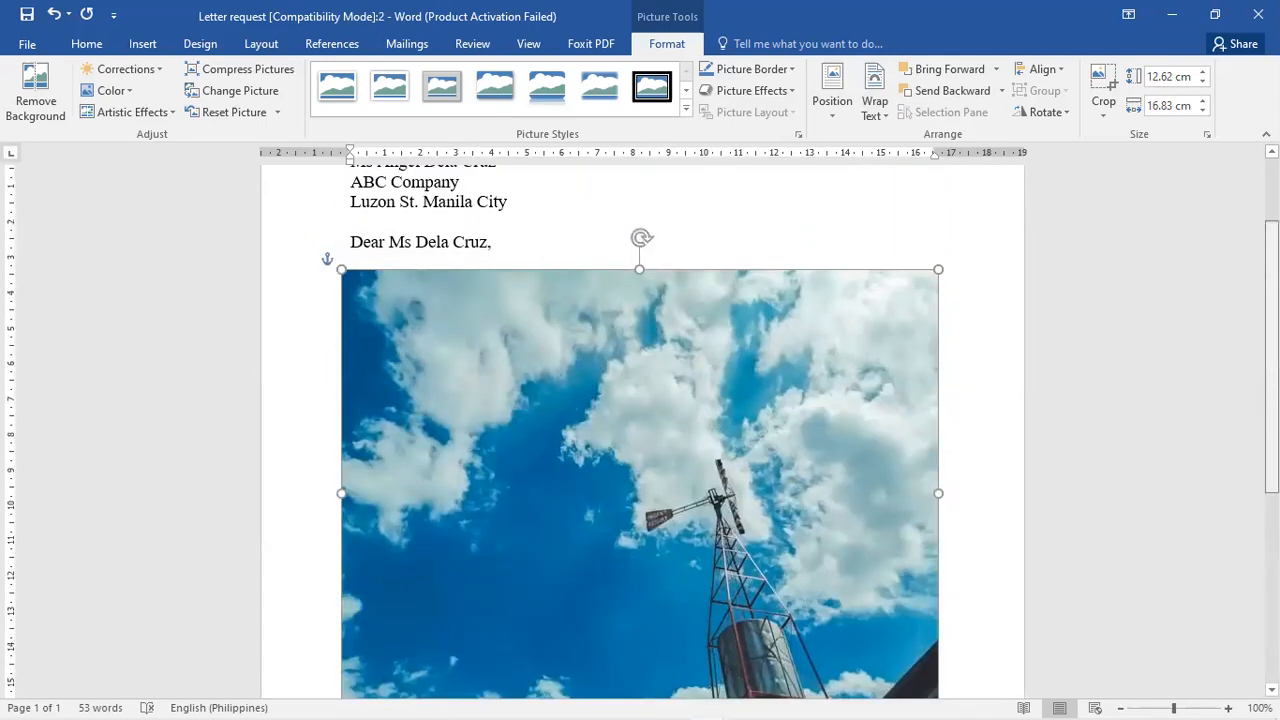
scroll(875, 467, "down", 3)
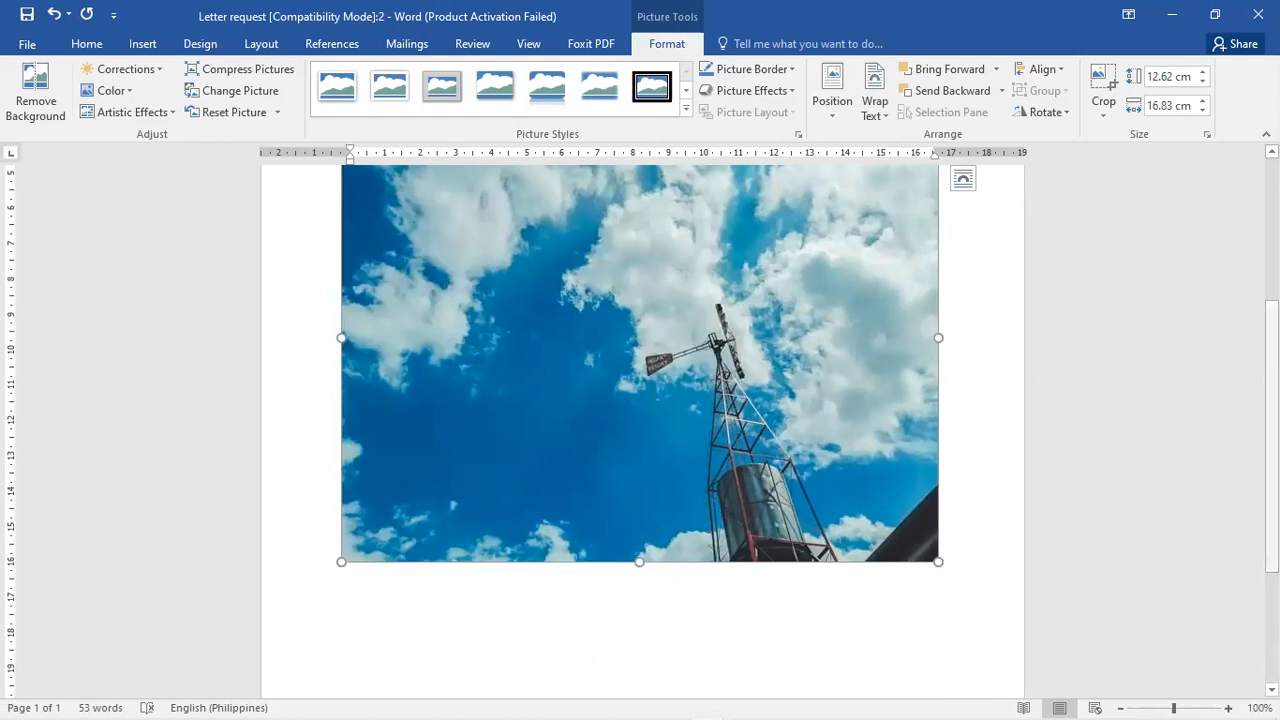
scroll(676, 388, "up", 2)
scroll(600, 449, "up", 2)
scroll(600, 449, "down", 2)
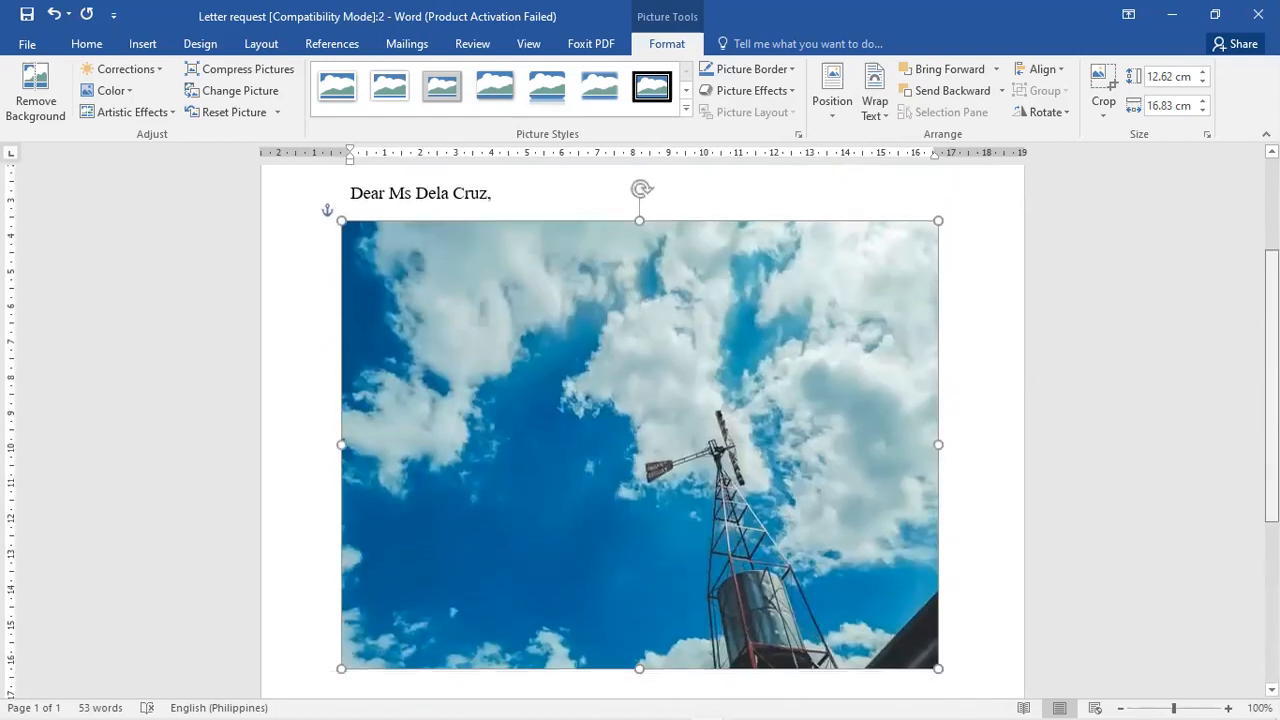
mouse_move(678, 401)
left_mouse_down()
mouse_move(686, 669)
mouse_move(691, 389)
left_mouse_up()
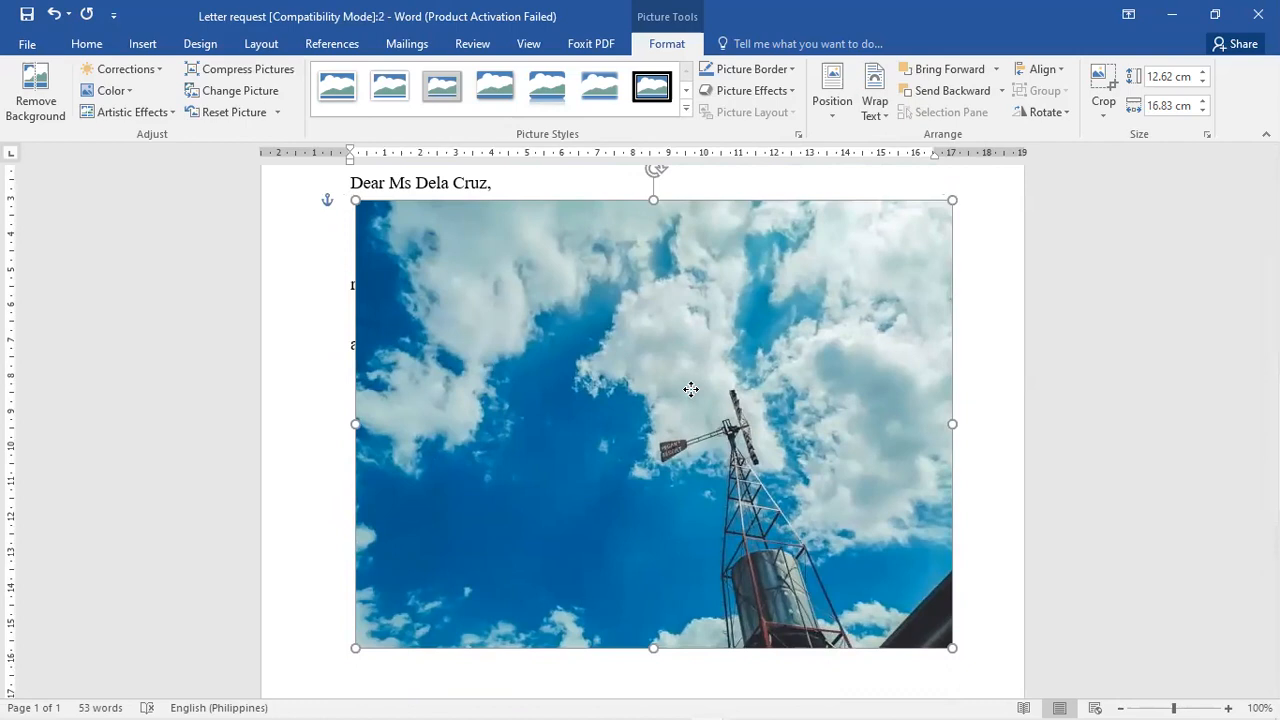
left_click_drag(691, 389, 689, 390)
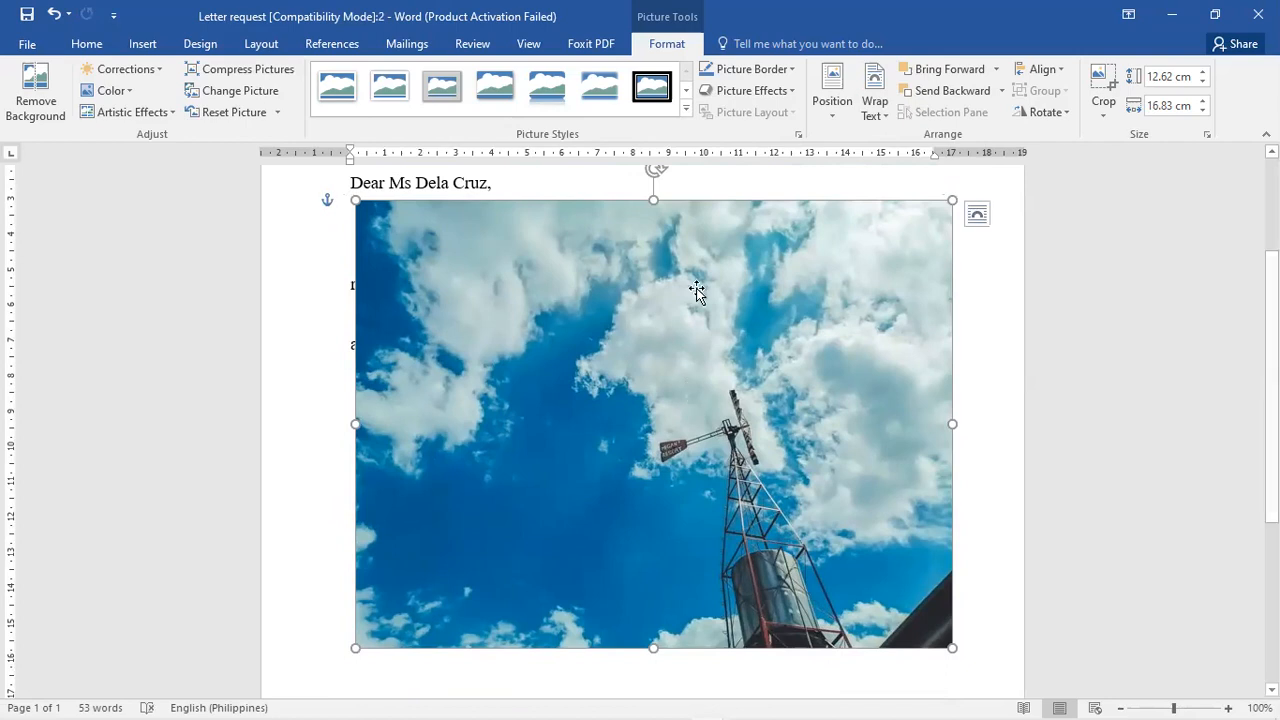
- Shrink the picture proportionally to about 3.79 cm high by 5.05 cm wide, keeping its upper-left corner below the salutation
left_click(875, 102)
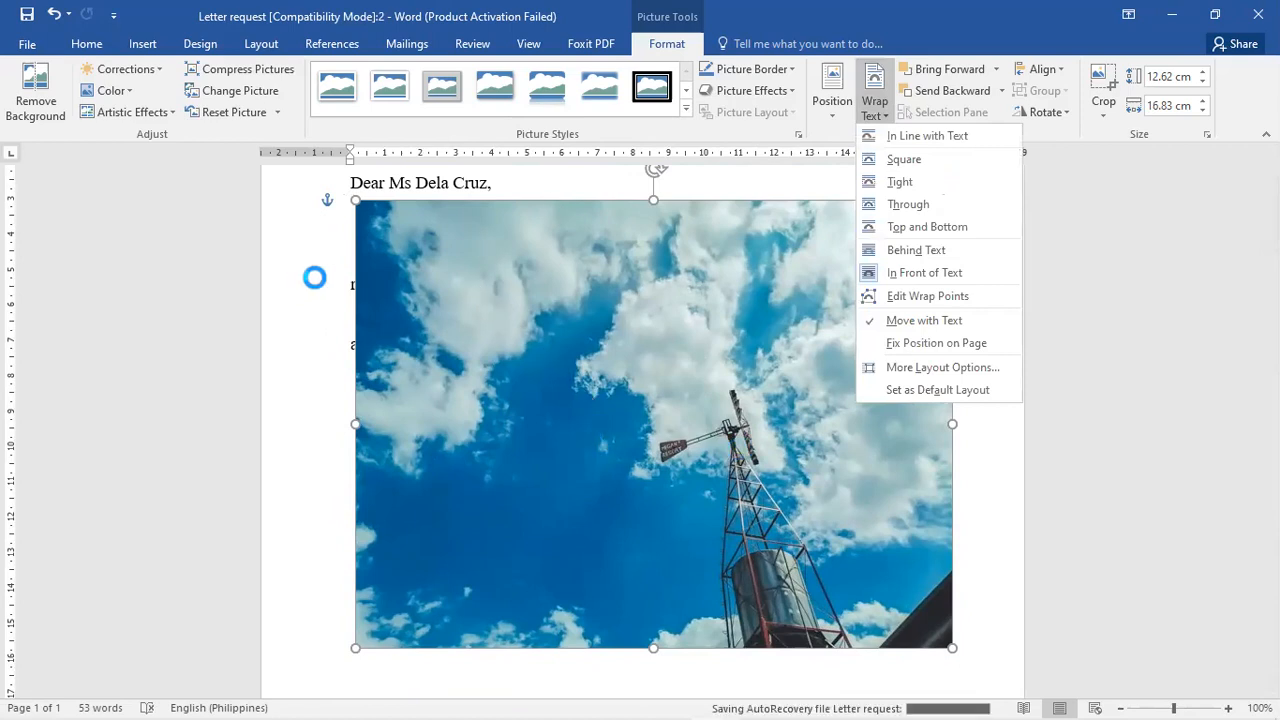
left_click(887, 120)
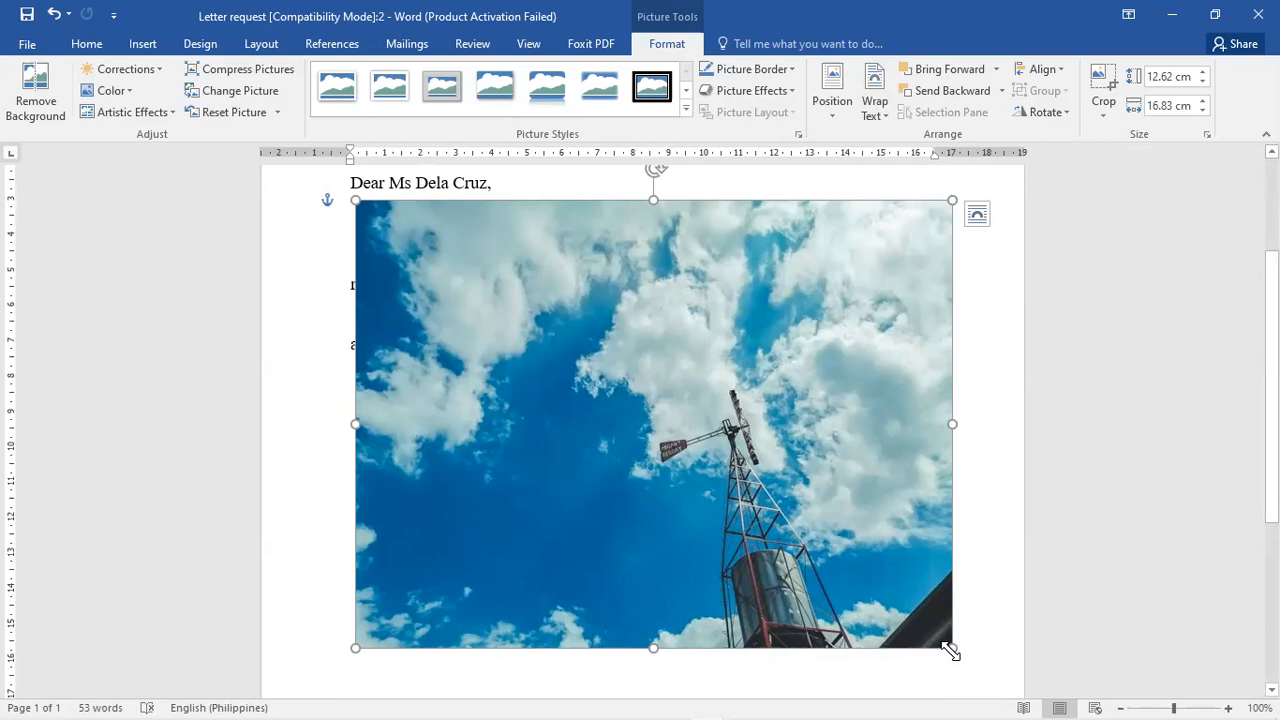
left_click_drag(950, 651, 889, 610)
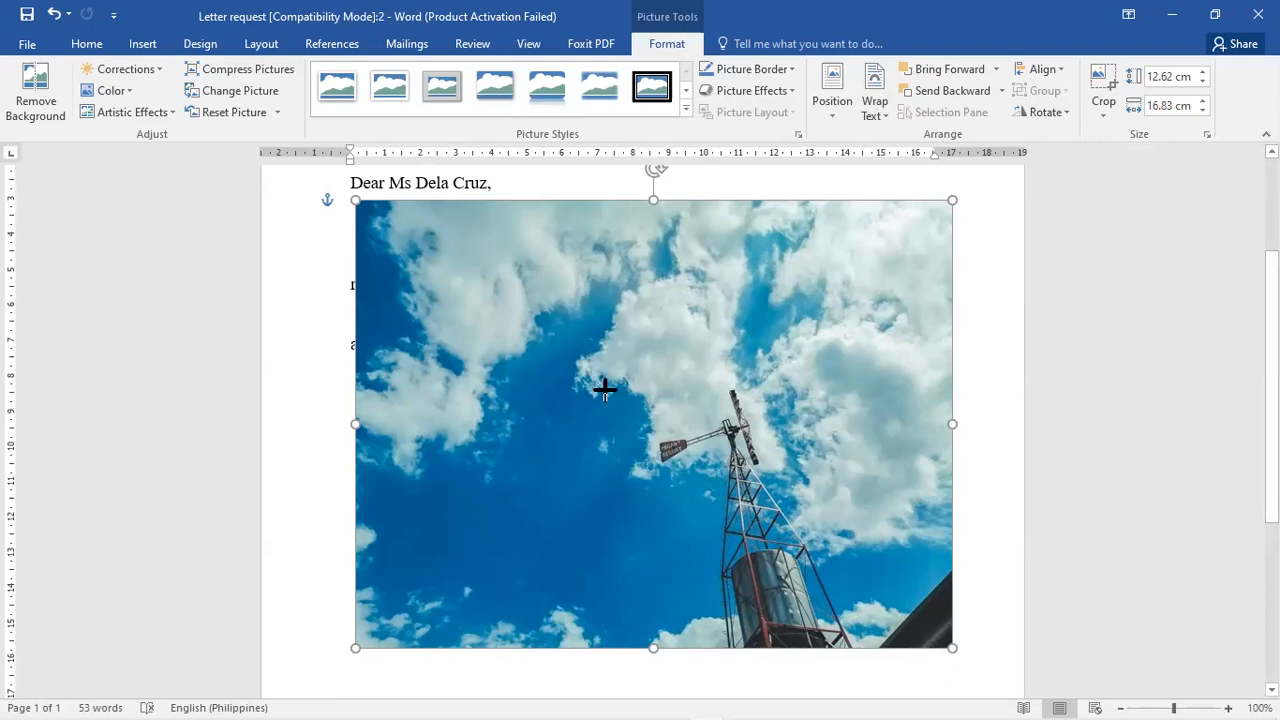
left_click_drag(533, 325, 535, 330)
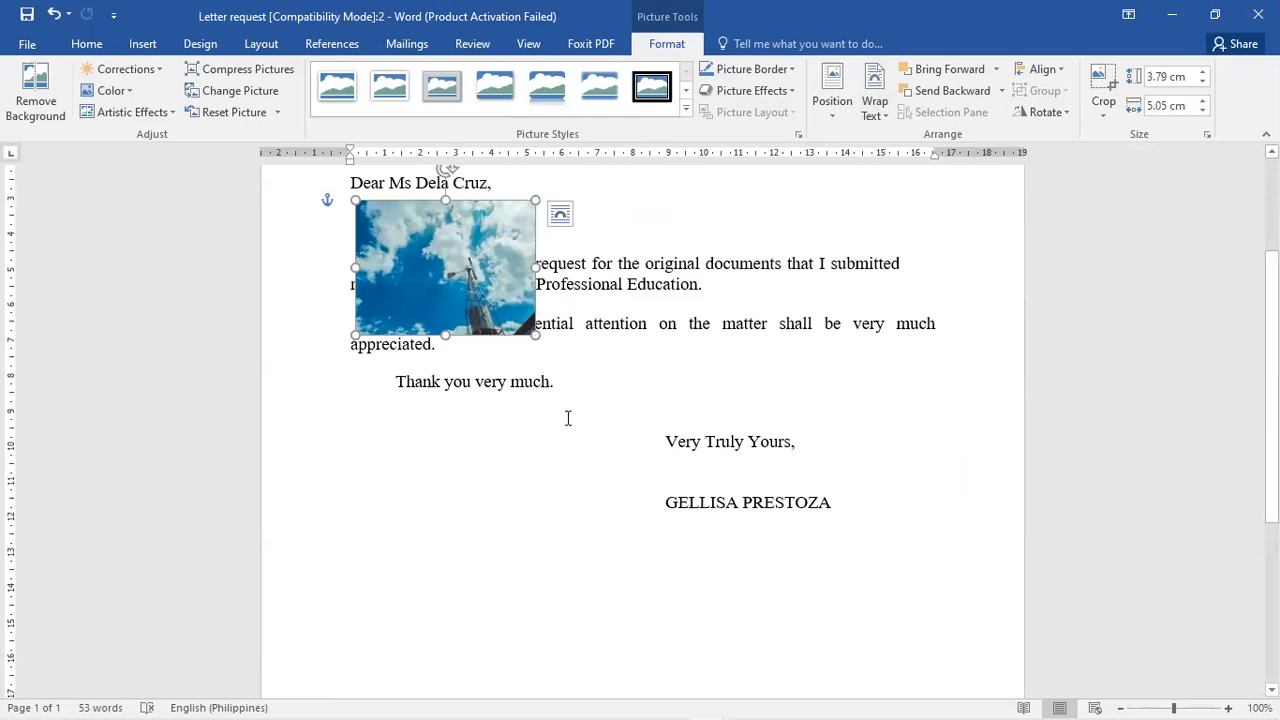